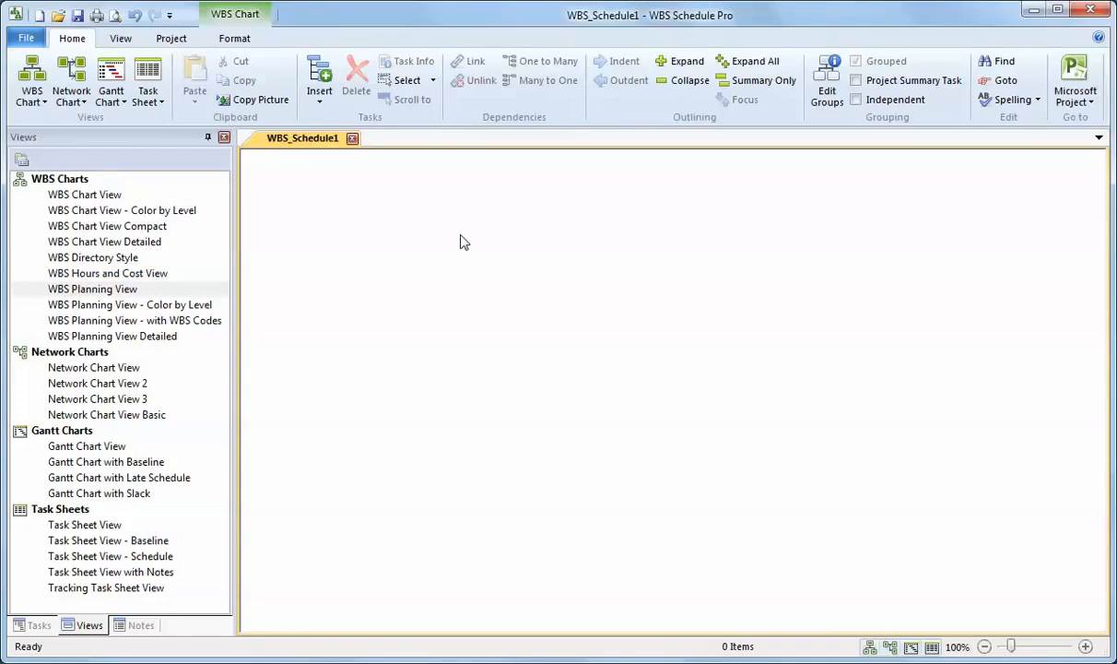
Insert a top-level task with two subtasks side by side beneath it in the empty WBS chart.
{"action": "left_click", "coordinate": [319, 76]}
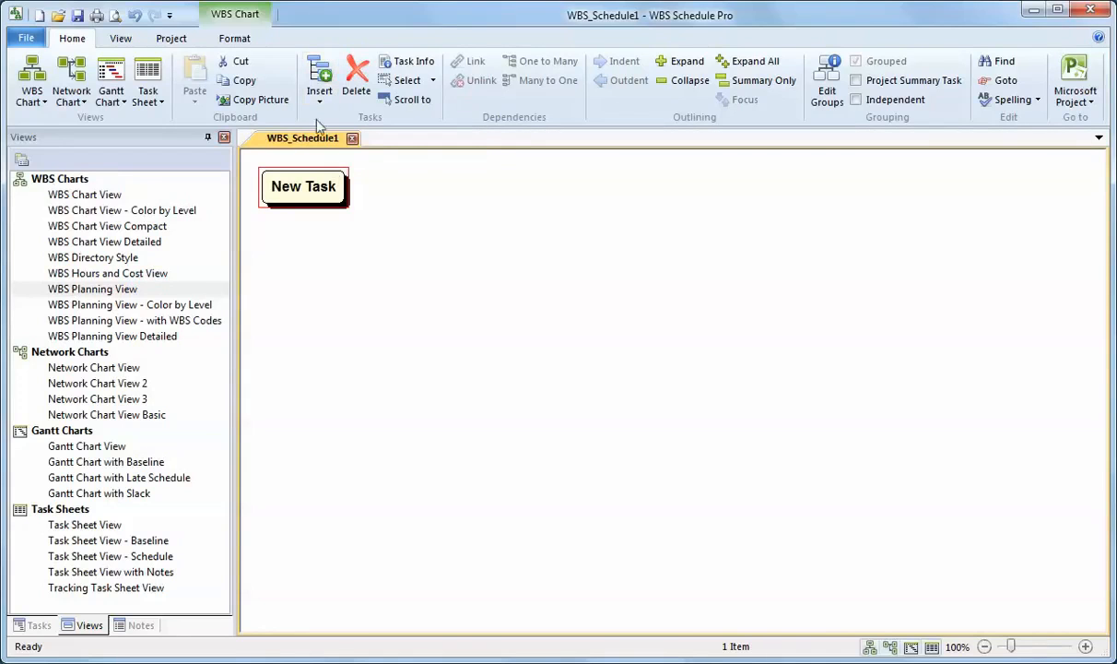
{"action": "left_click", "coordinate": [320, 103]}
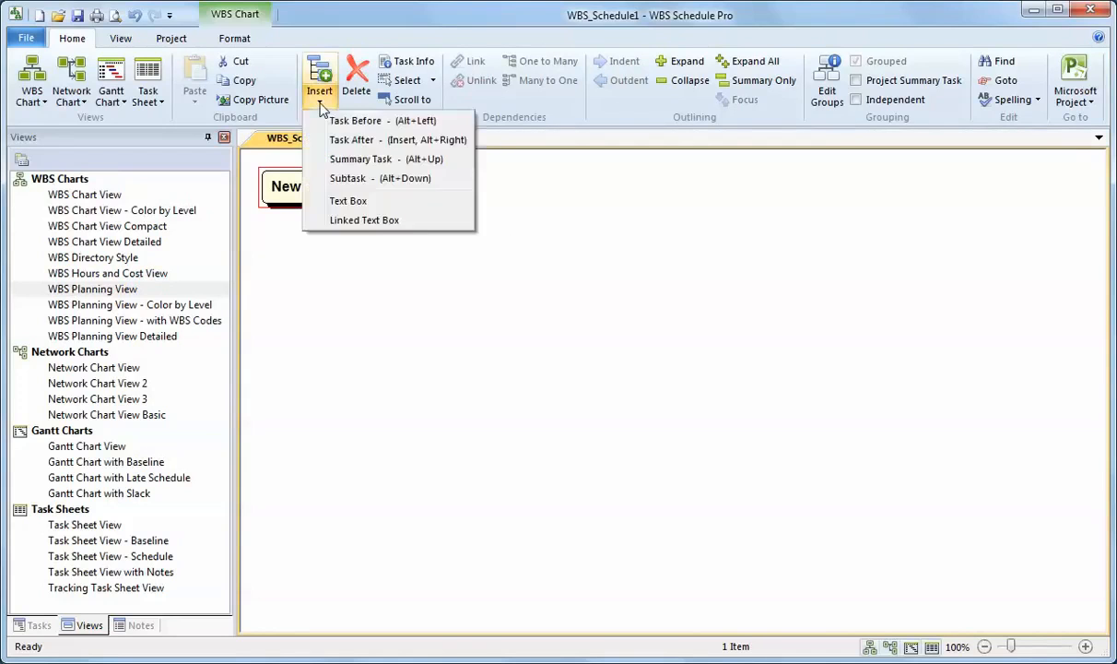
{"action": "left_click", "coordinate": [361, 184]}
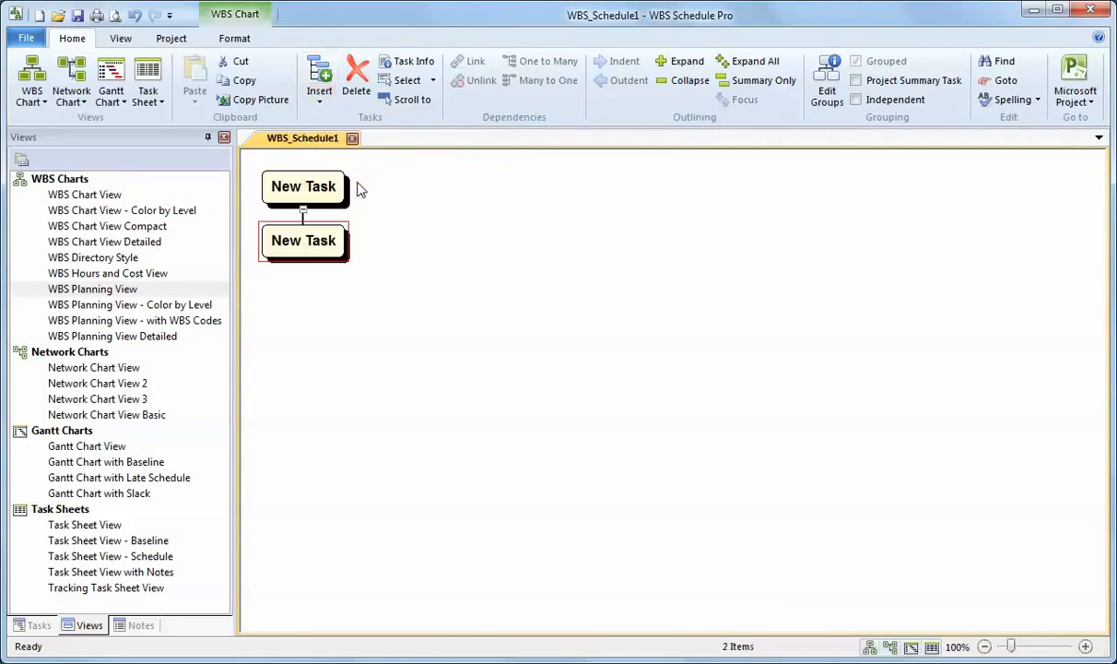
{"action": "left_click", "coordinate": [320, 103]}
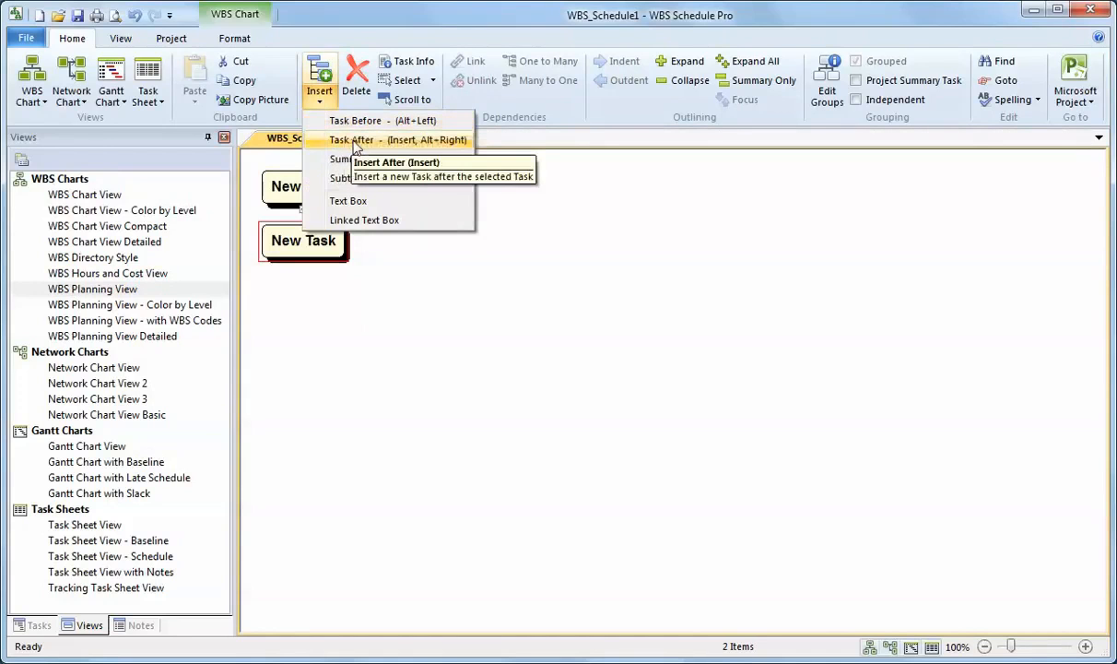
{"action": "left_click", "coordinate": [356, 143]}
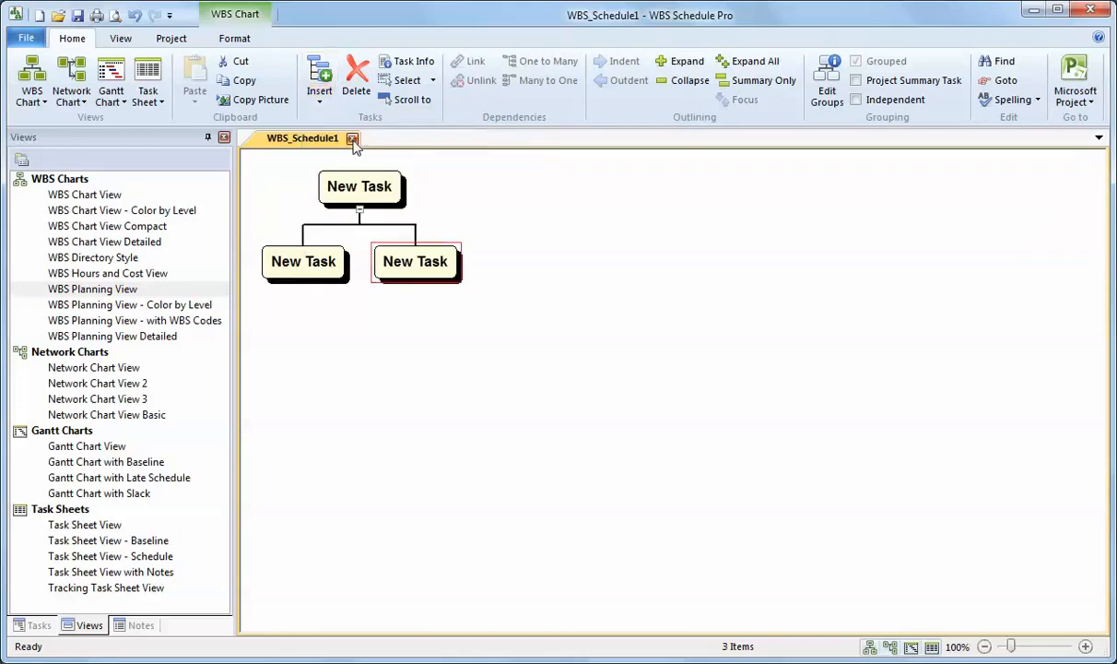
Name the top-level task "Project Summary".
{"action": "left_click", "coordinate": [359, 187]}
{"action": "type", "text": "Projec"}
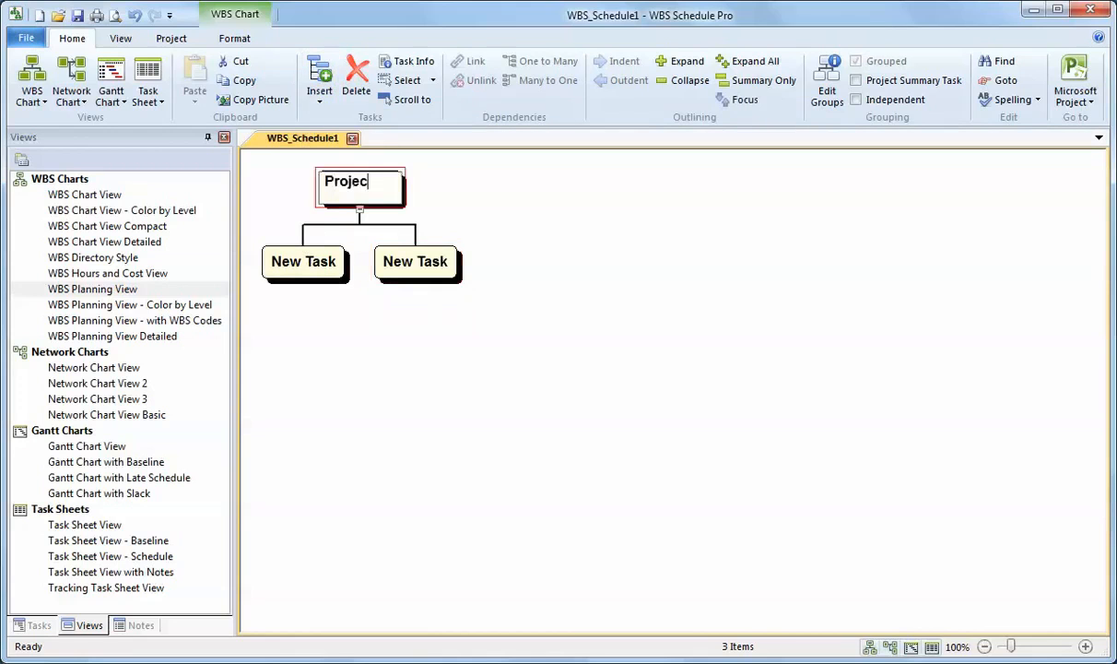
{"action": "type", "text": "t Summary"}
{"action": "key", "text": "Return"}
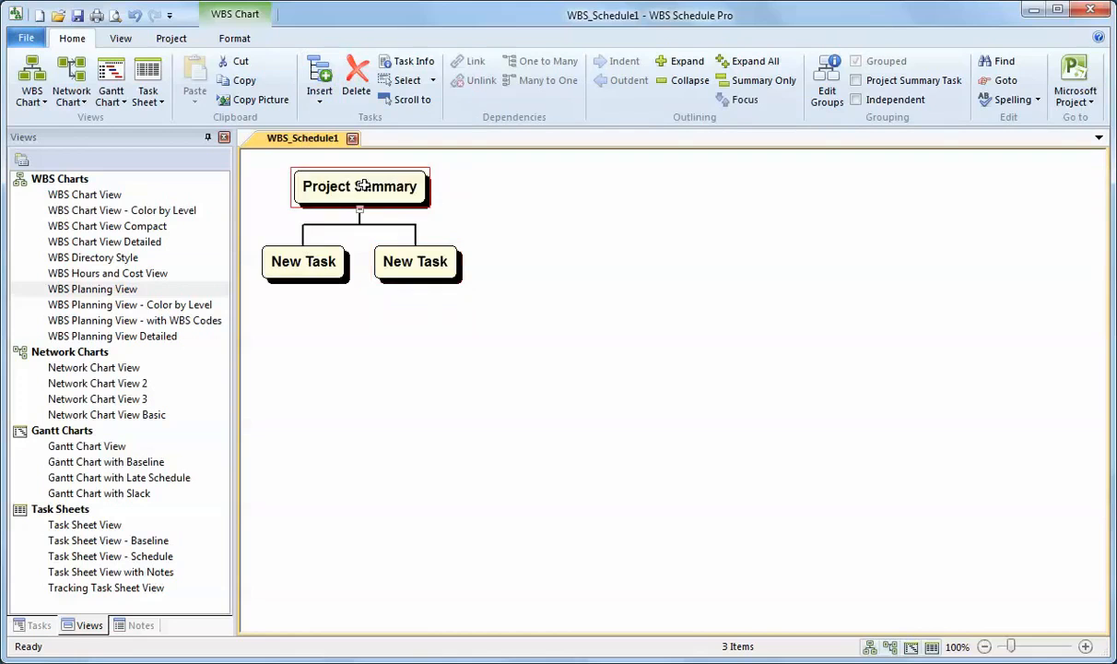
Name the first subtask below Project Summary "Design Phase".
{"action": "key", "text": "Down"}
{"action": "type", "text": "DEsign"}
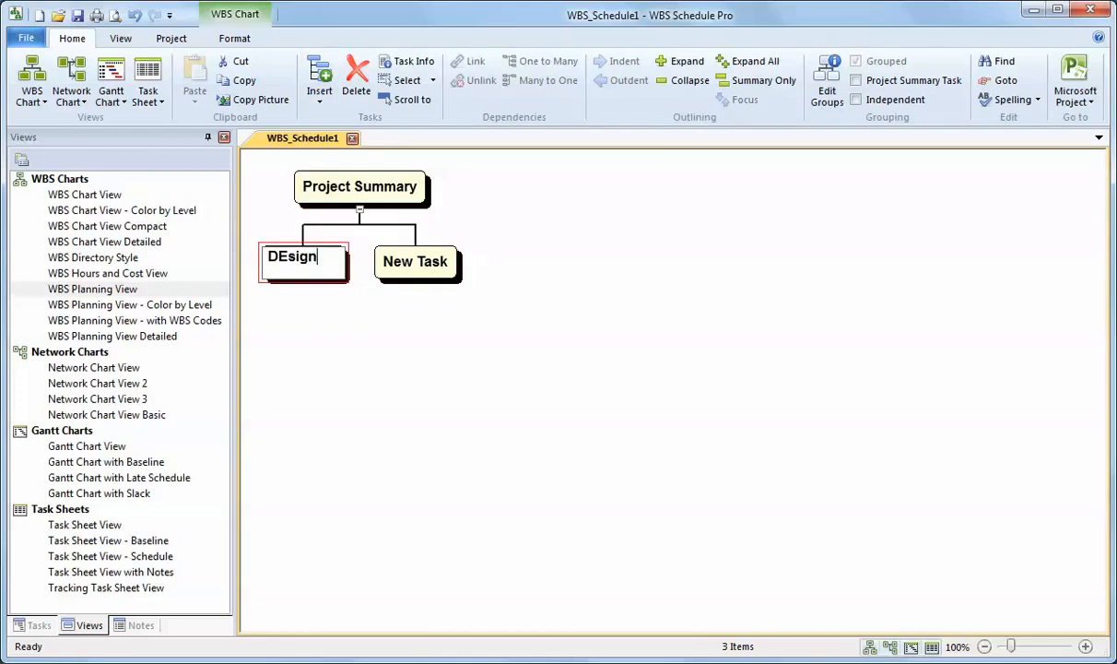
{"action": "key", "text": "BackSpace"}
{"action": "key", "text": "BackSpace"}
{"action": "key", "text": "BackSpace"}
{"action": "key", "text": "BackSpace"}
{"action": "key", "text": "BackSpace"}
{"action": "type", "text": "esign Phase"}
{"action": "key", "text": "Return"}
Name the second subtask below Project Summary "Programming Phase".
{"action": "key", "text": "Right"}
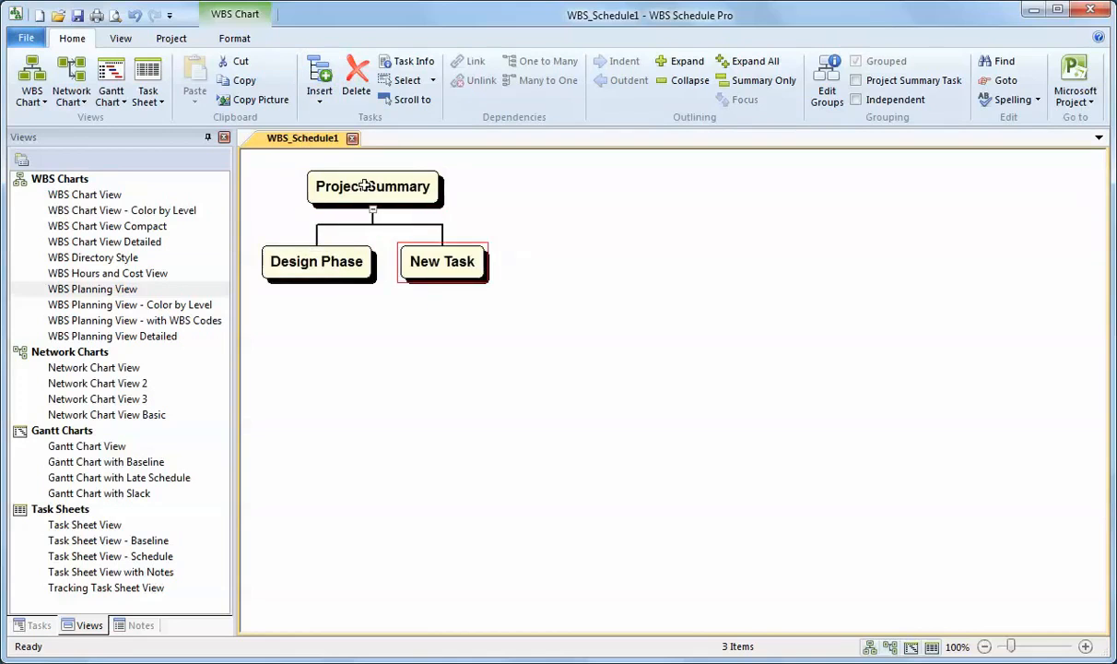
{"action": "type", "text": "Programming Phase"}
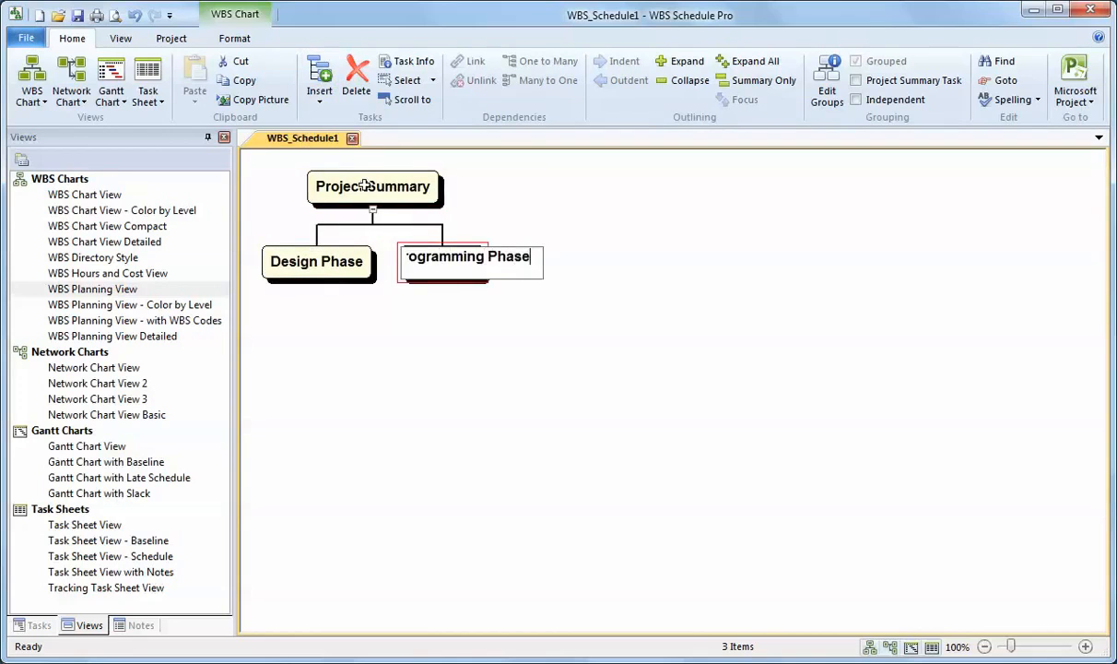
{"action": "key", "text": "Return"}
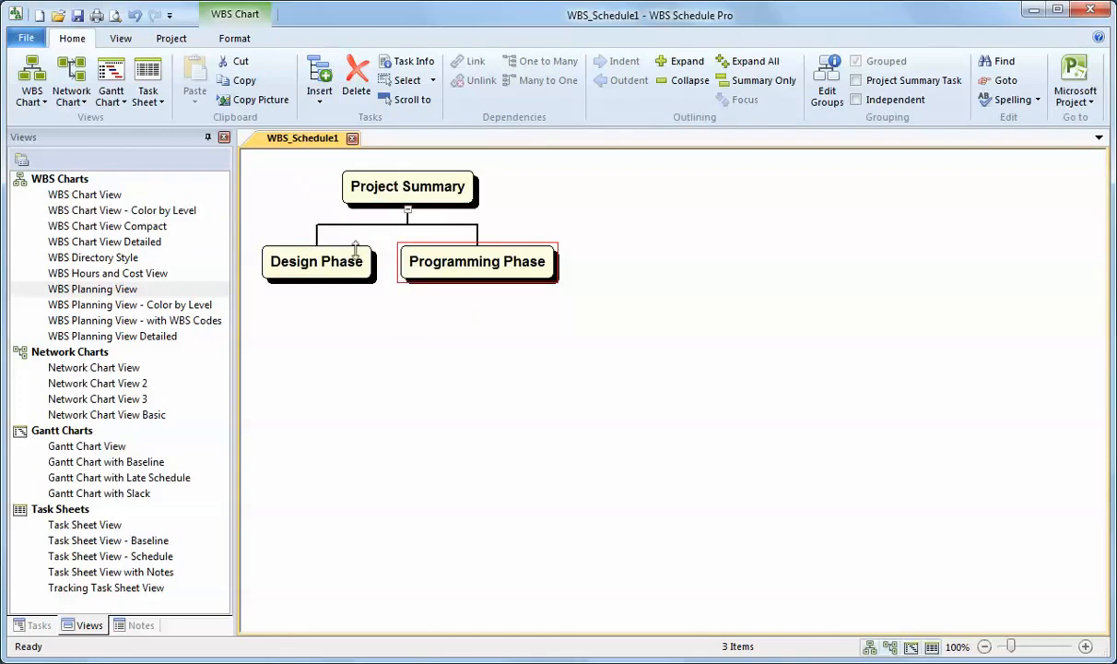
Insert two subtasks side by side beneath Design Phase.
{"action": "left_click", "coordinate": [331, 261]}
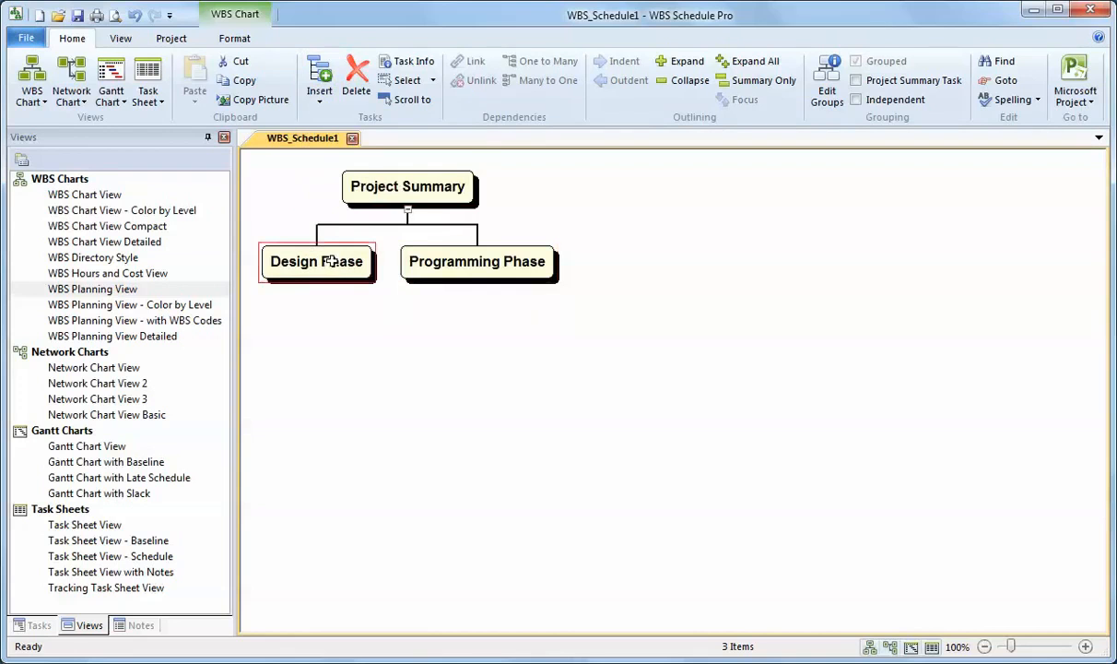
{"action": "left_click", "coordinate": [319, 94]}
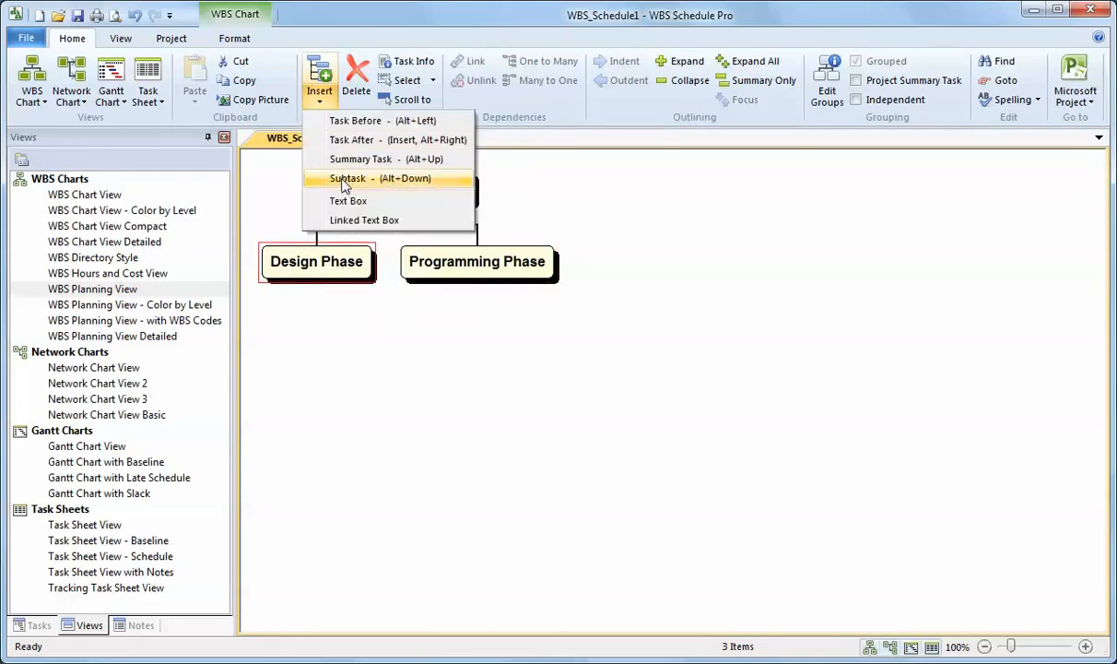
{"action": "left_click", "coordinate": [345, 180]}
{"action": "left_click", "coordinate": [319, 96]}
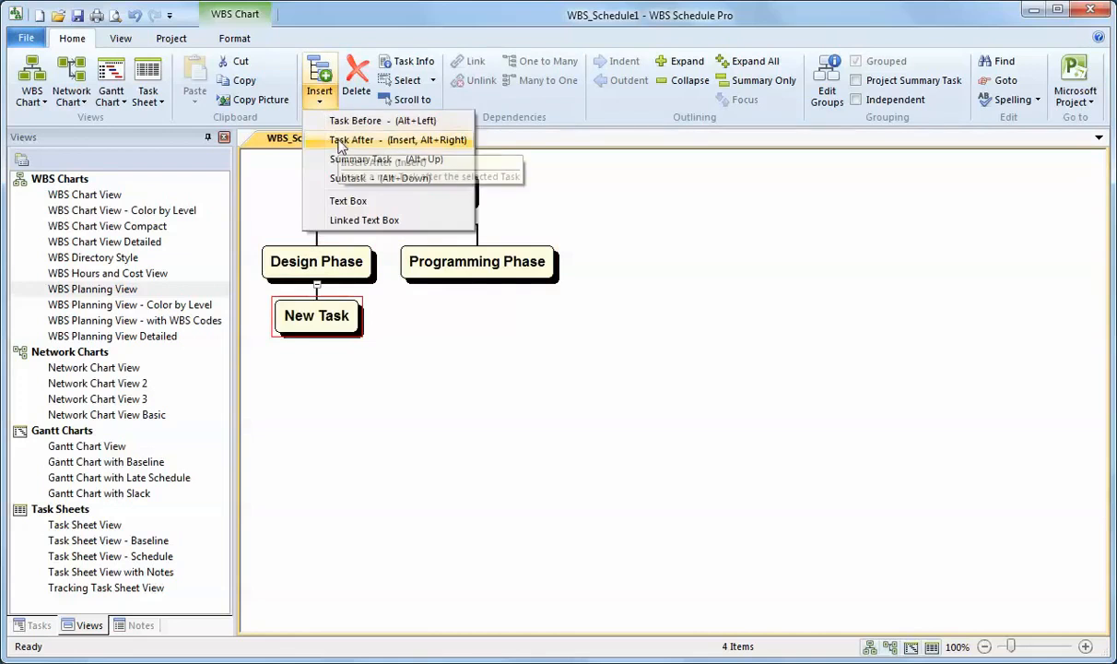
{"action": "left_click", "coordinate": [339, 139]}
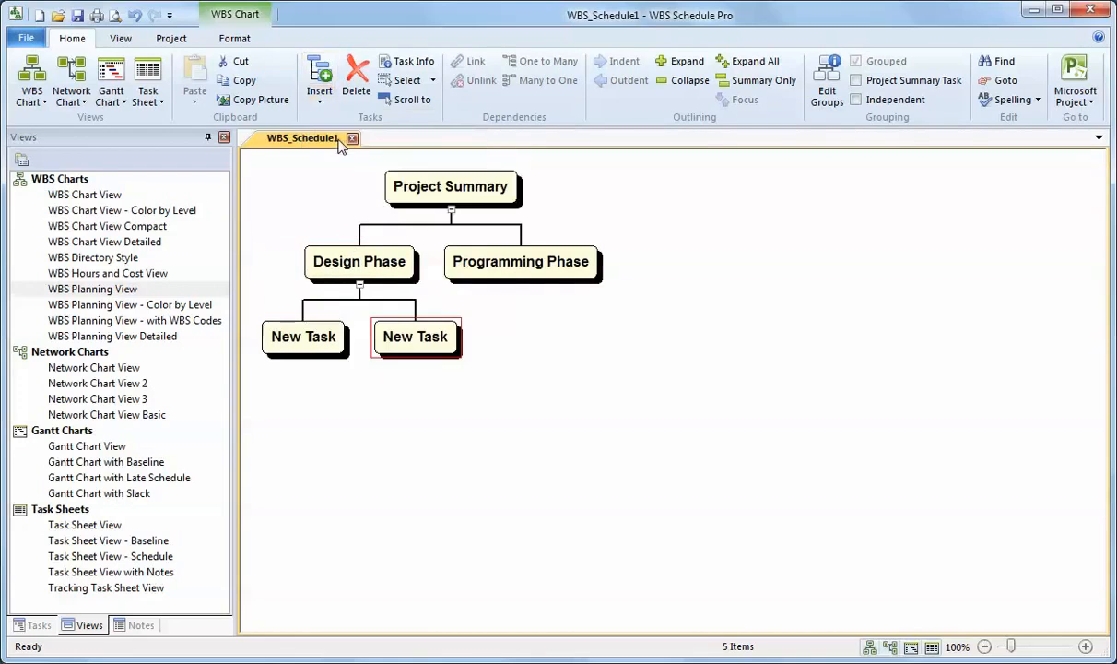
Insert a third task beneath Design Phase and add two subtasks under that new task.
{"action": "left_click", "coordinate": [318, 92]}
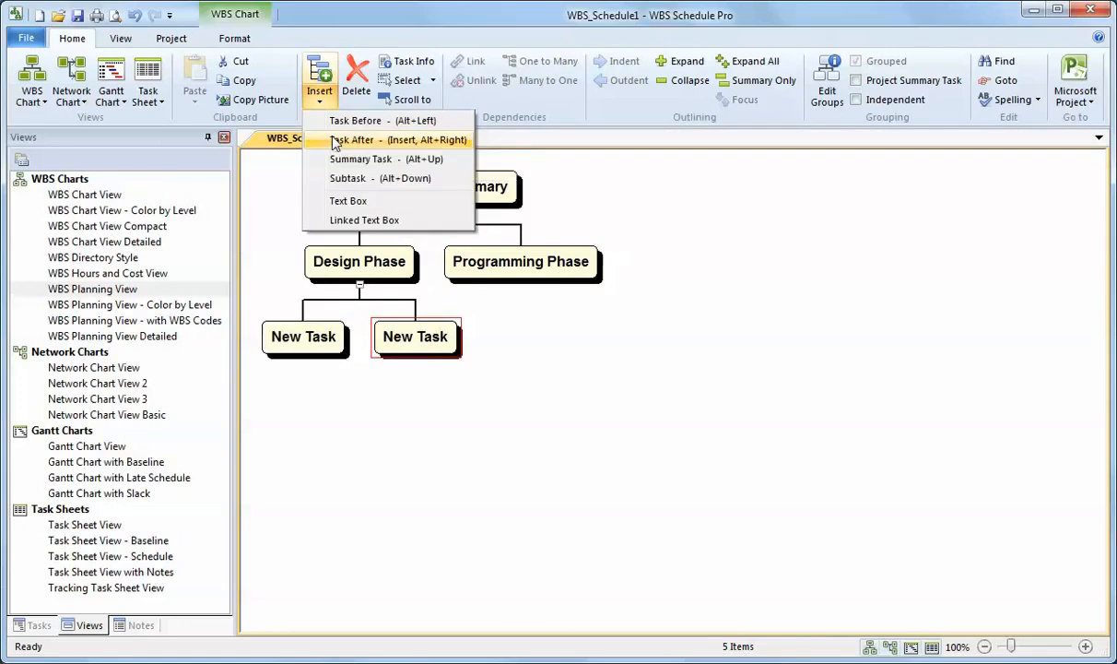
{"action": "left_click", "coordinate": [334, 140]}
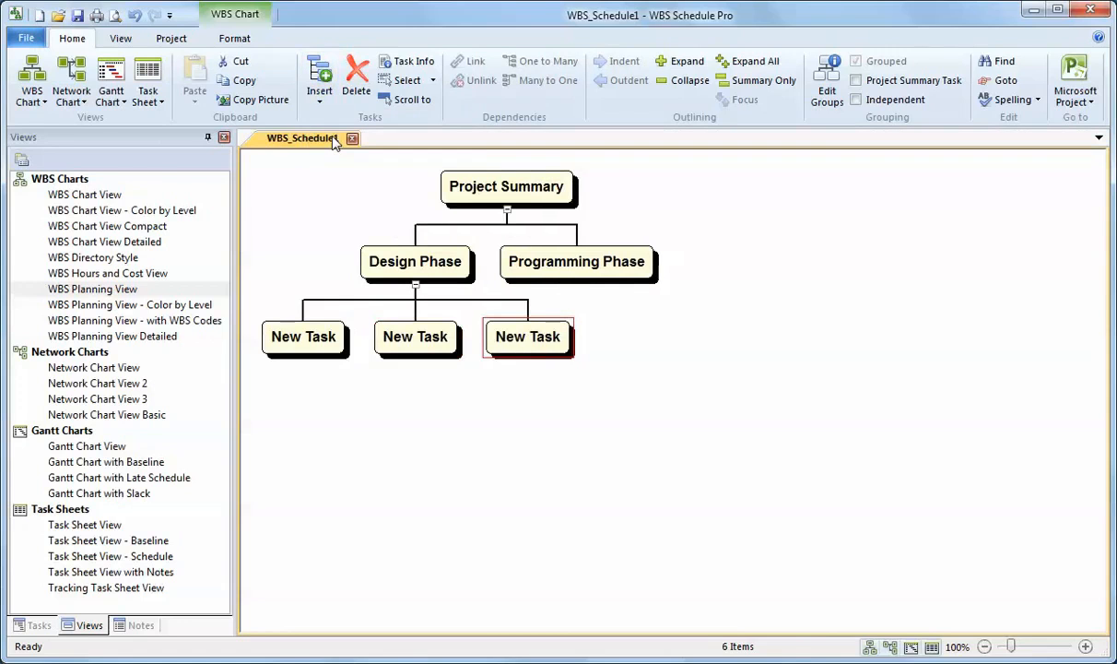
{"action": "key", "text": "Insert"}
{"action": "key", "text": "Insert"}
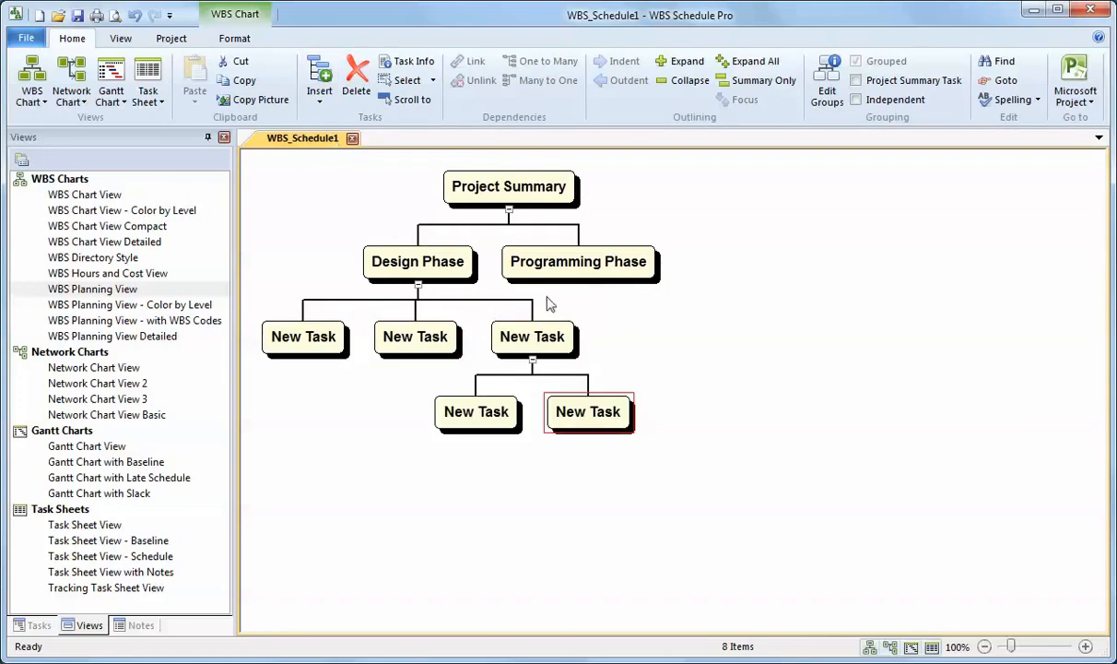
Delete the third Design Phase task together with its subtasks.
{"action": "left_click", "coordinate": [544, 334]}
{"action": "key", "text": "Delete"}
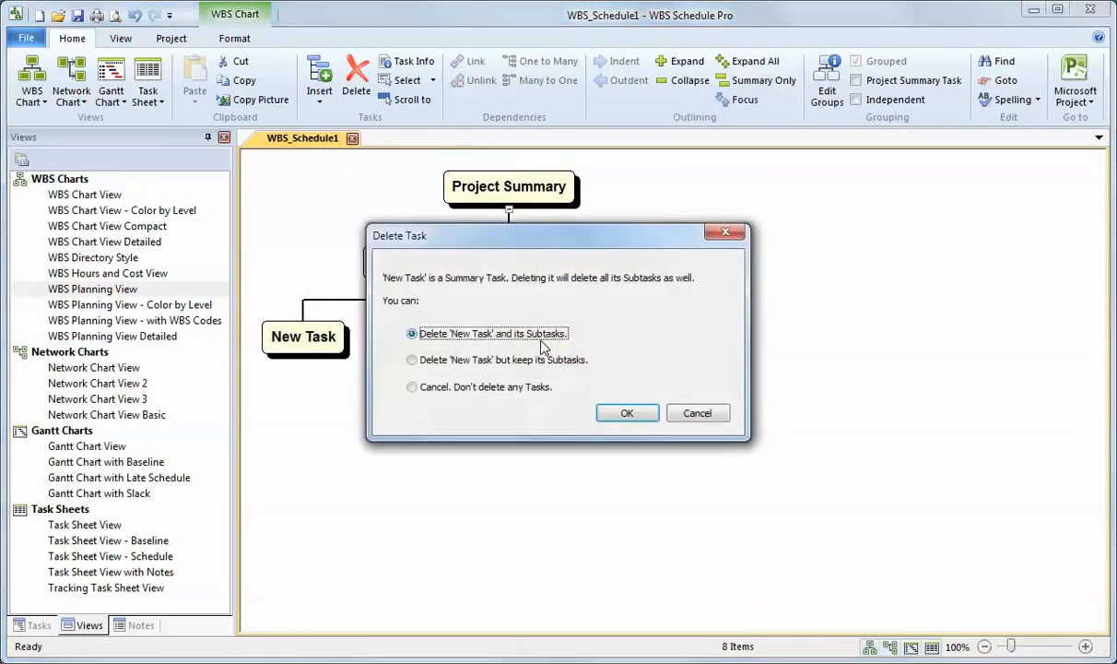
{"action": "key", "text": "Return"}
Insert two subtasks side by side beneath Programming Phase.
{"action": "left_click", "coordinate": [553, 268]}
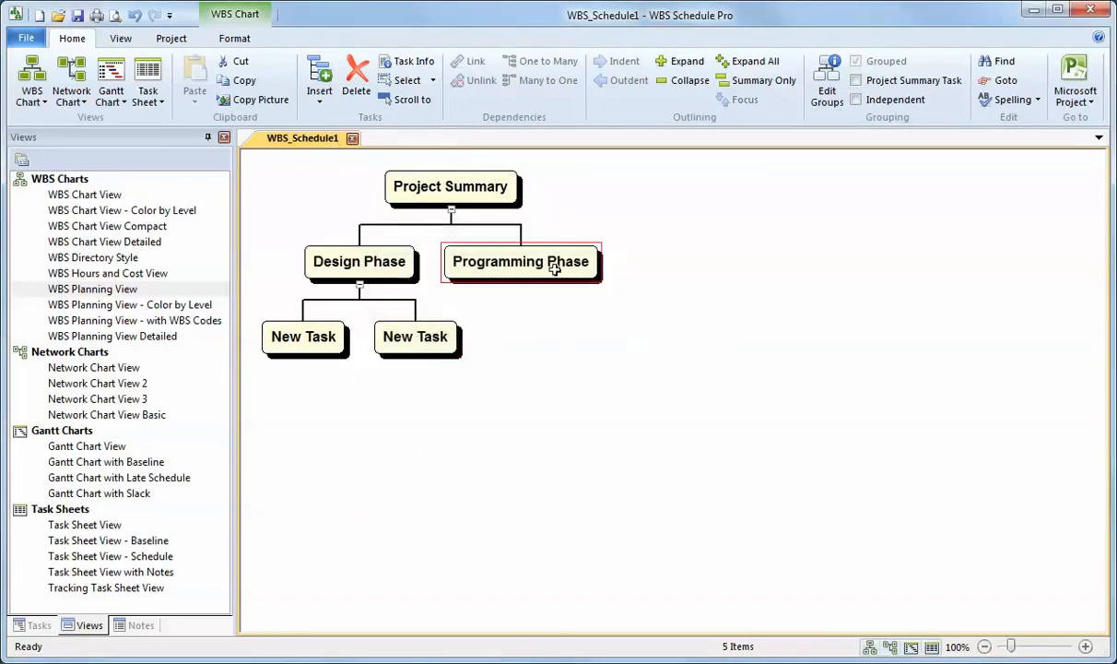
{"action": "left_click", "coordinate": [555, 269]}
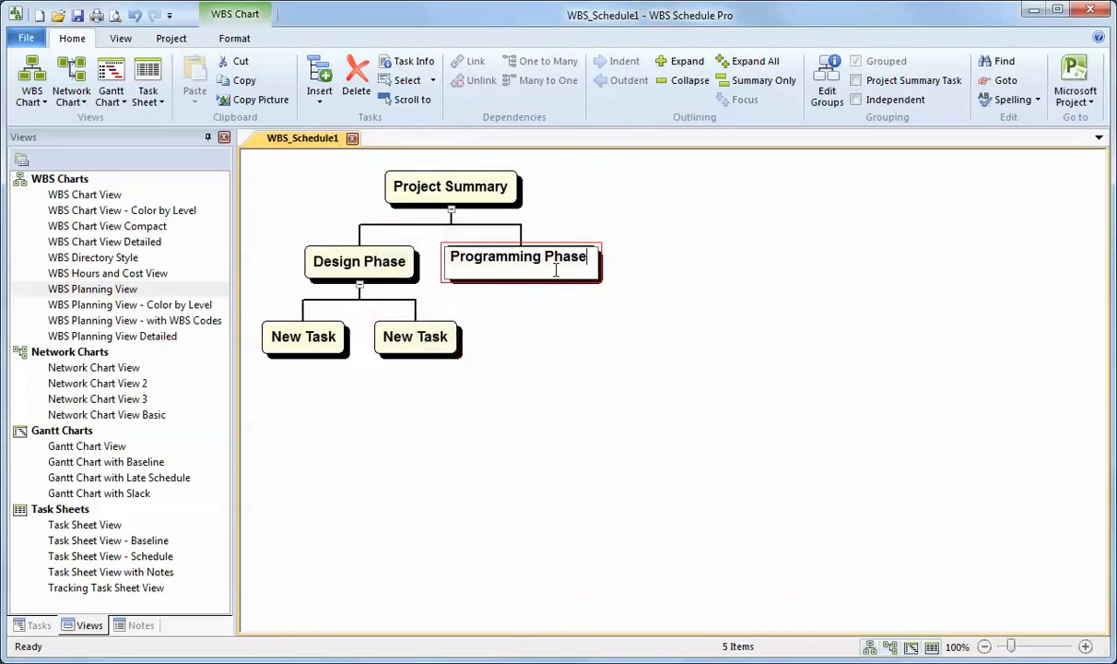
{"action": "key", "text": "Insert"}
{"action": "key", "text": "Insert"}
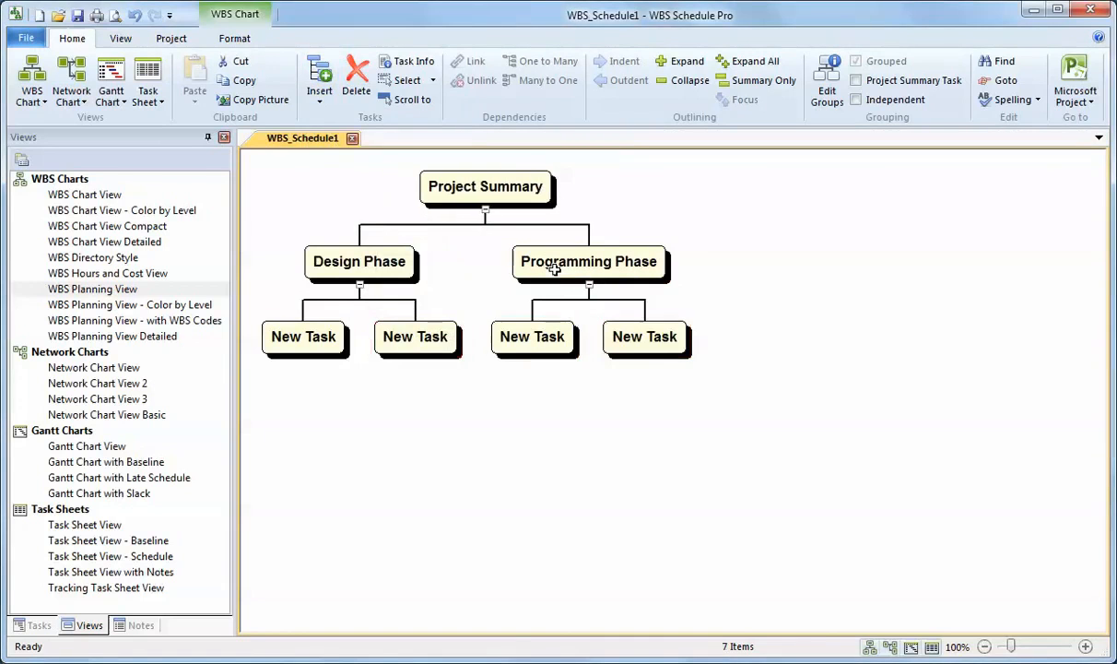
Name the first subtask of Design Phase "Design Task 1".
{"action": "left_click", "coordinate": [303, 336]}
{"action": "type", "text": "Design"}
{"action": "key", "text": "BackSpace"}
{"action": "key", "text": "BackSpace"}
{"action": "key", "text": "BackSpace"}
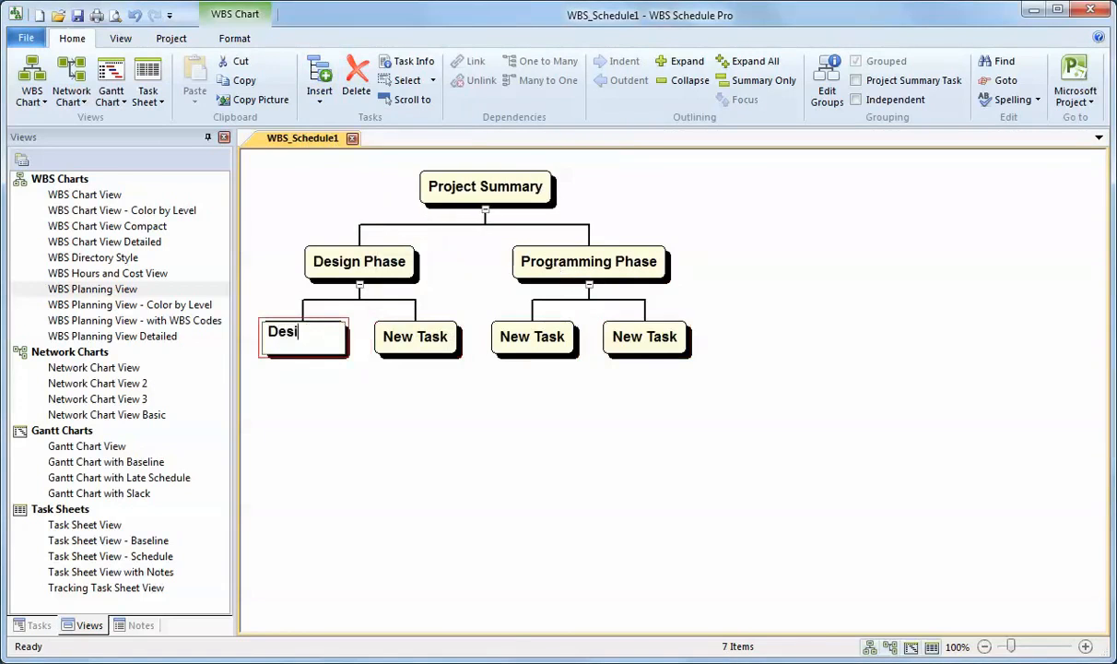
{"action": "type", "text": "ign Task 1"}
{"action": "key", "text": "Return"}
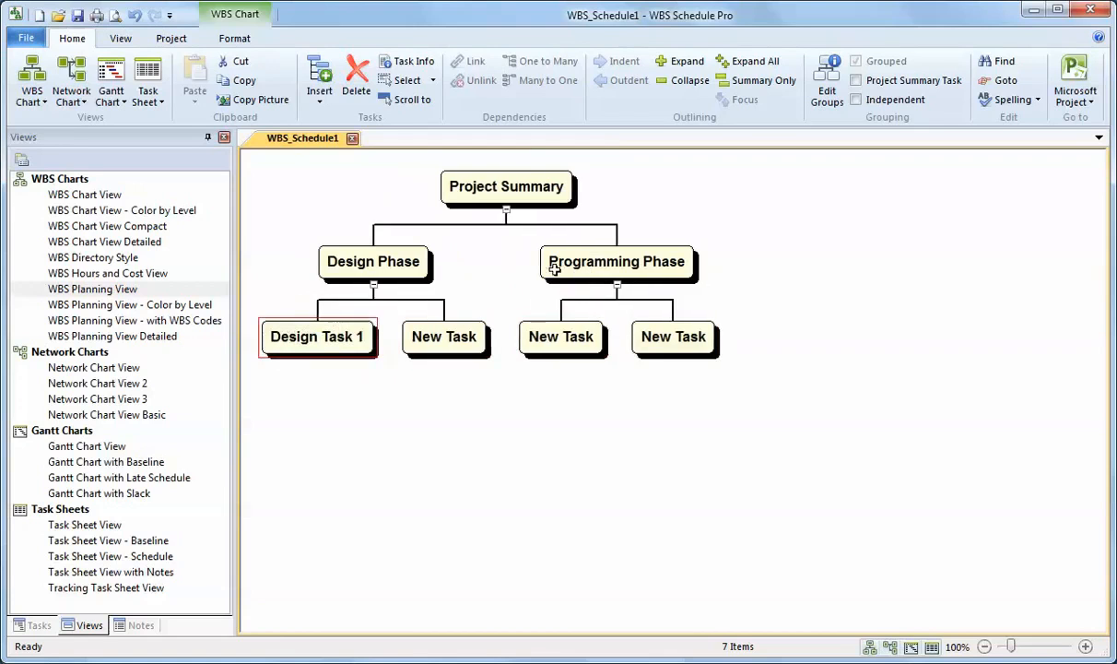
Name the second subtask of Design Phase "Design Task 2".
{"action": "key", "text": "Right"}
{"action": "type", "text": "Design "}
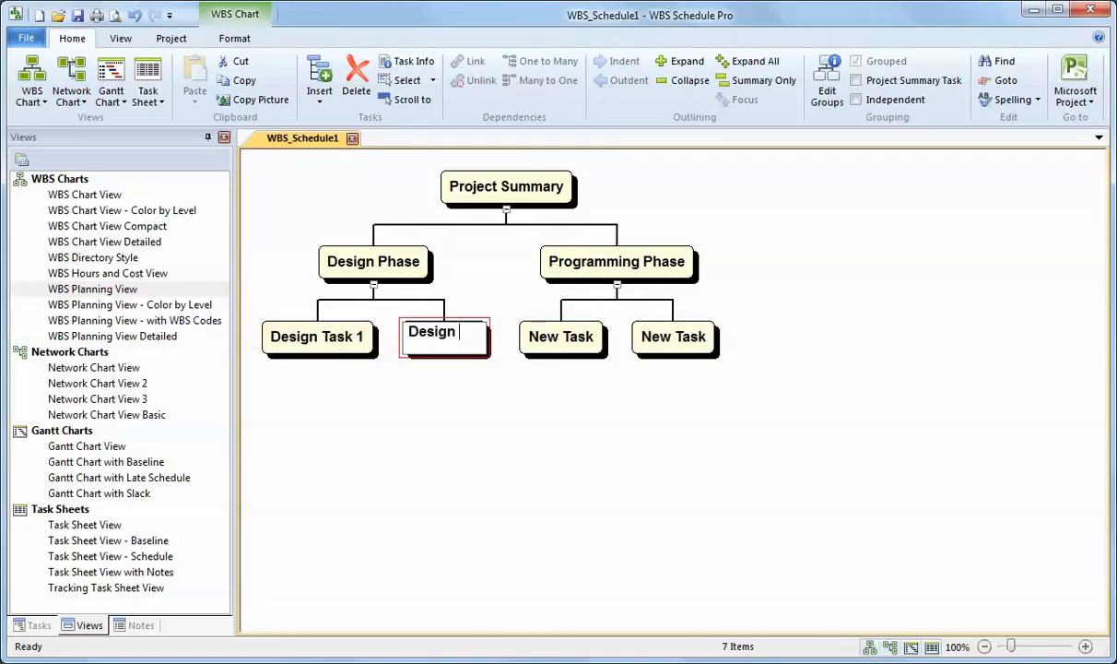
{"action": "type", "text": "Task 2"}
{"action": "key", "text": "Return"}
Name the first subtask of Programming Phase "Programming Task 1".
{"action": "key", "text": "Right"}
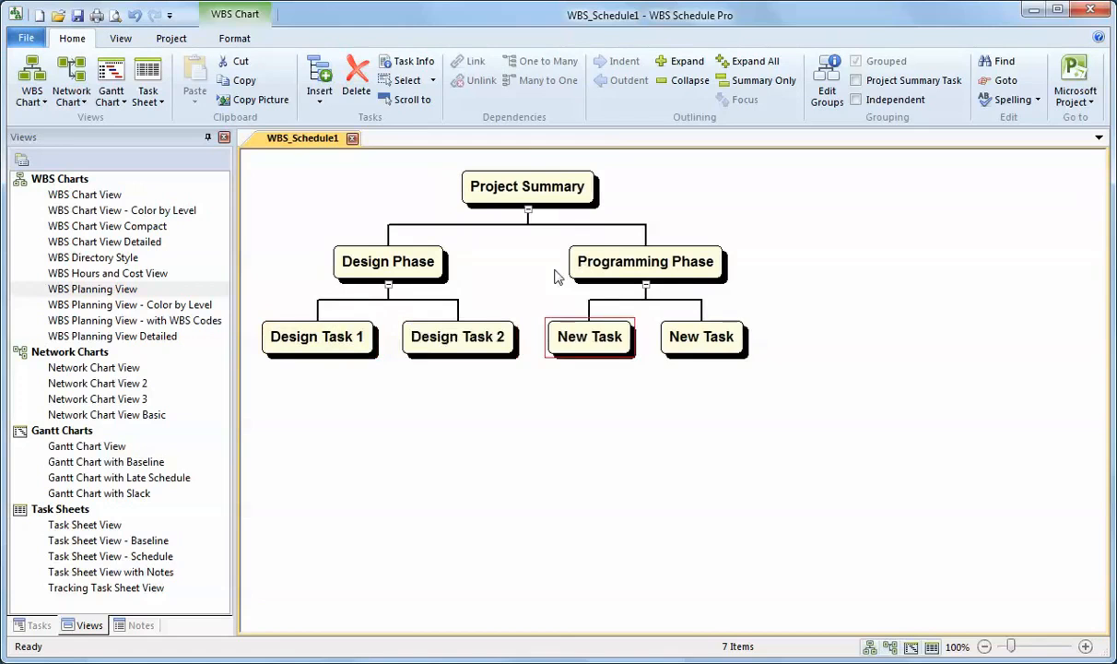
{"action": "type", "text": "Programming P"}
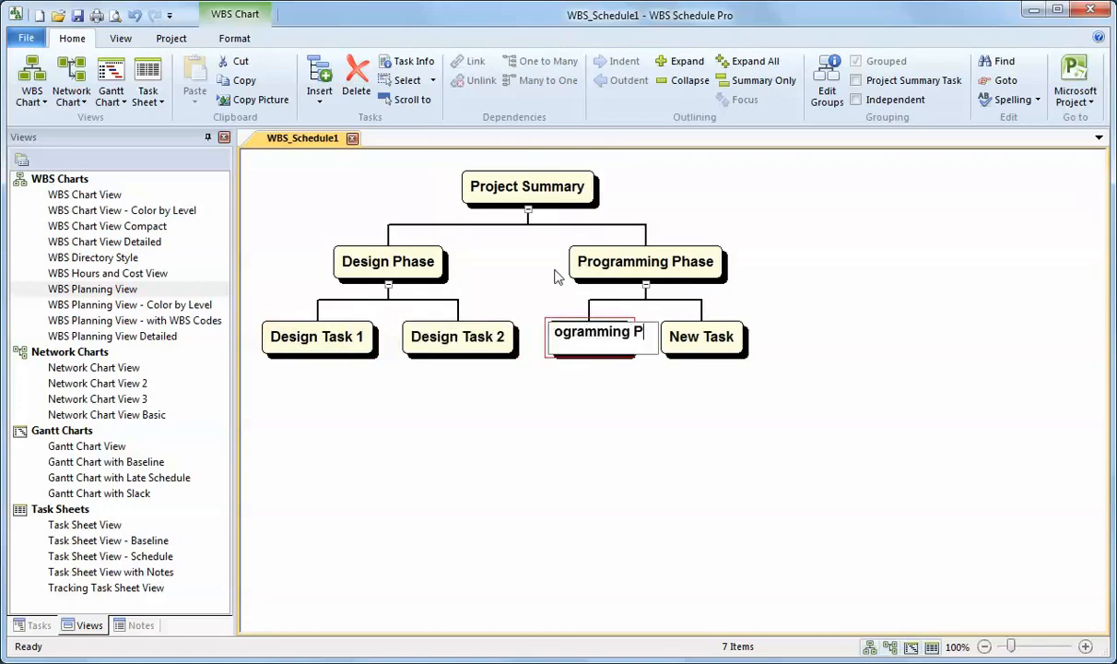
{"action": "key", "text": "BackSpace"}
{"action": "type", "text": "Task 1"}
{"action": "key", "text": "Return"}
Name the second subtask of Programming Phase "Programming Task 2".
{"action": "key", "text": "Right"}
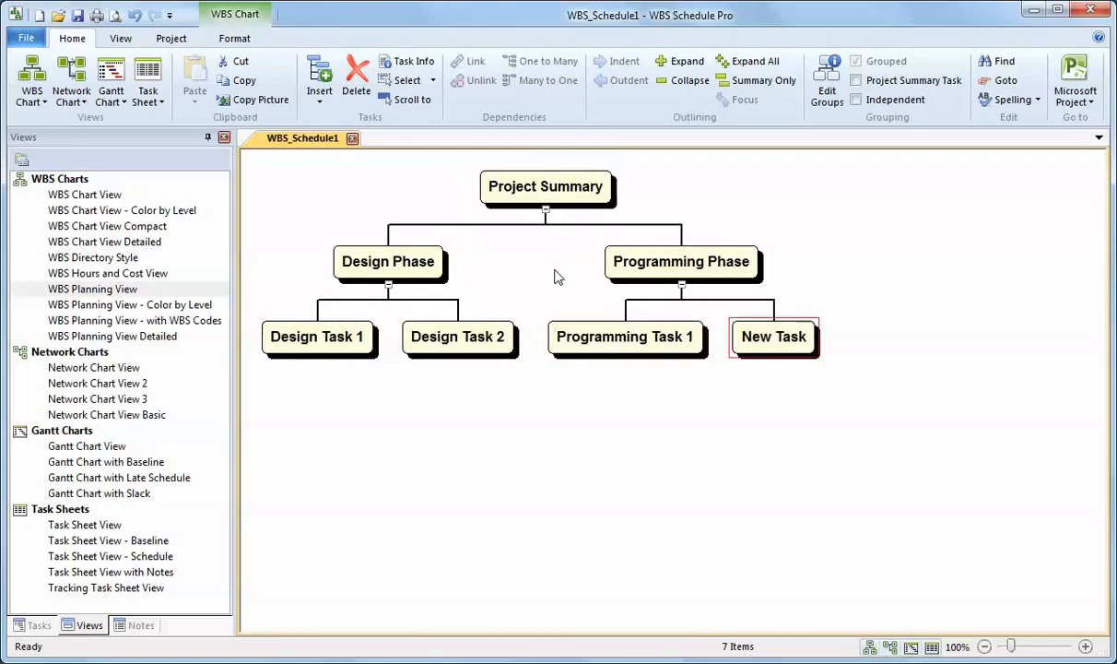
{"action": "type", "text": "Progra"}
{"action": "key", "text": "BackSpace"}
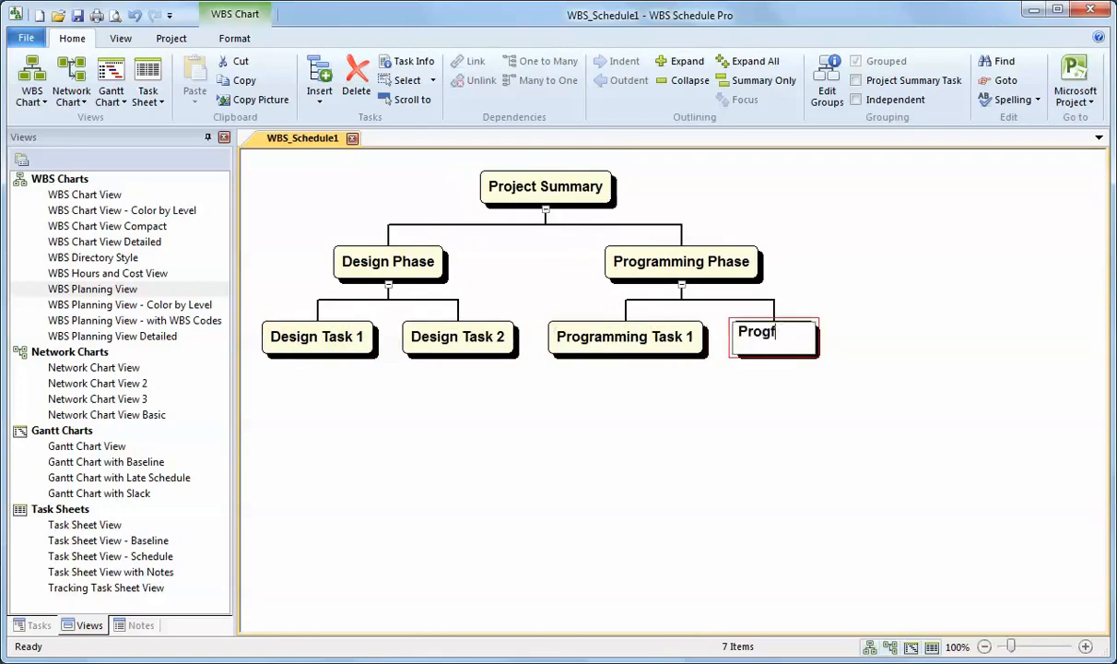
{"action": "type", "text": "amming P"}
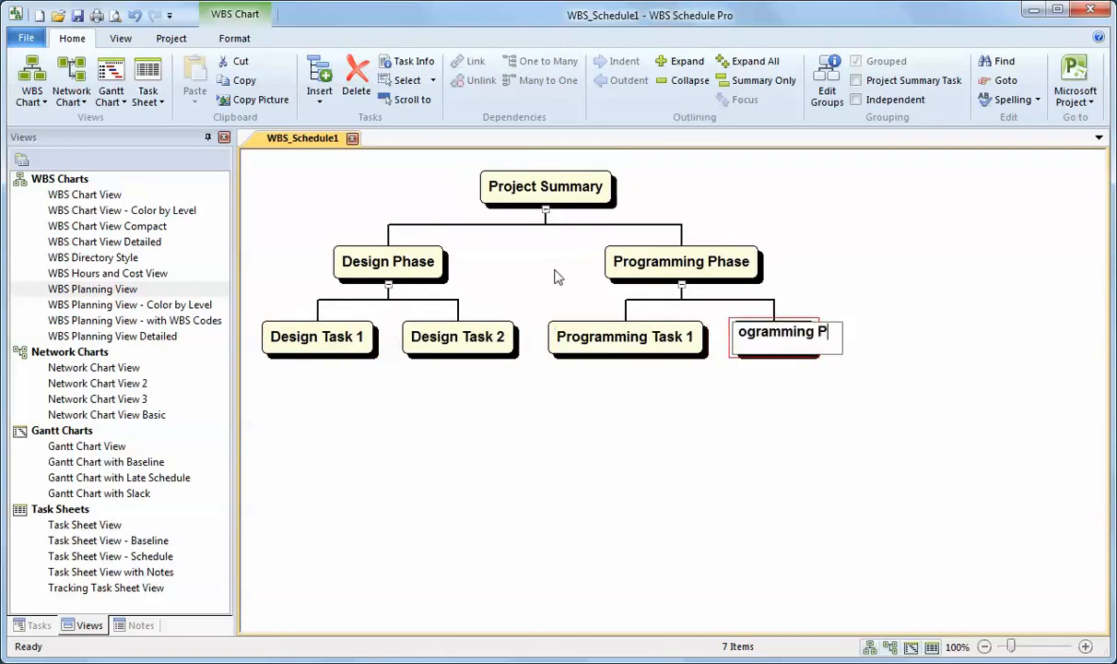
{"action": "key", "text": "BackSpace"}
{"action": "type", "text": "Tas"}
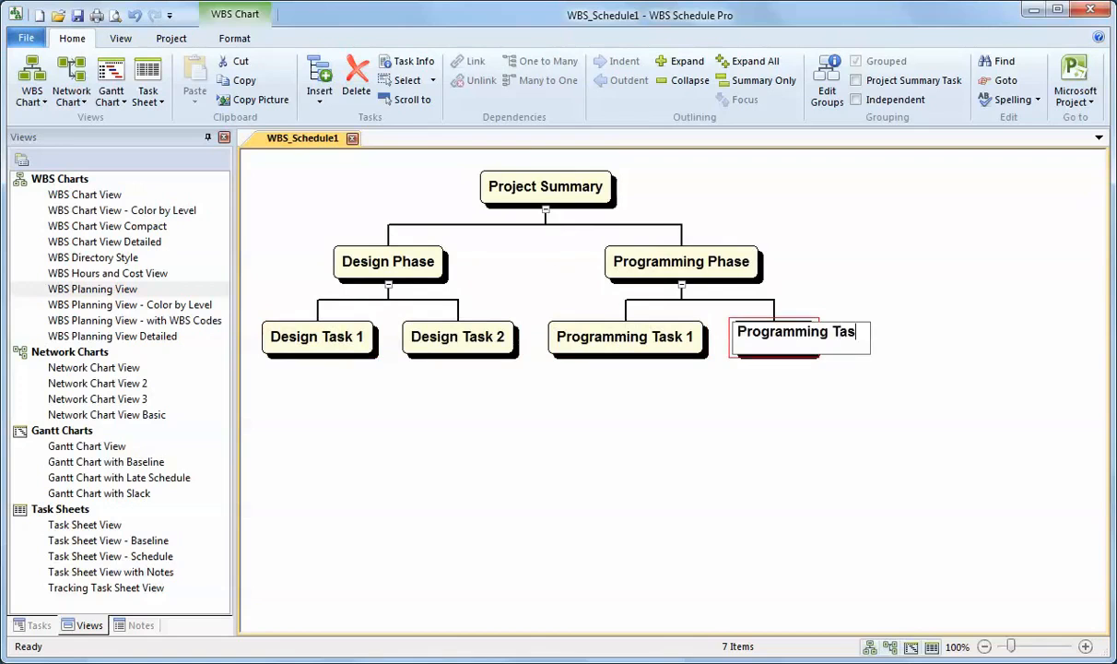
{"action": "type", "text": "k 2"}
{"action": "key", "text": "Return"}
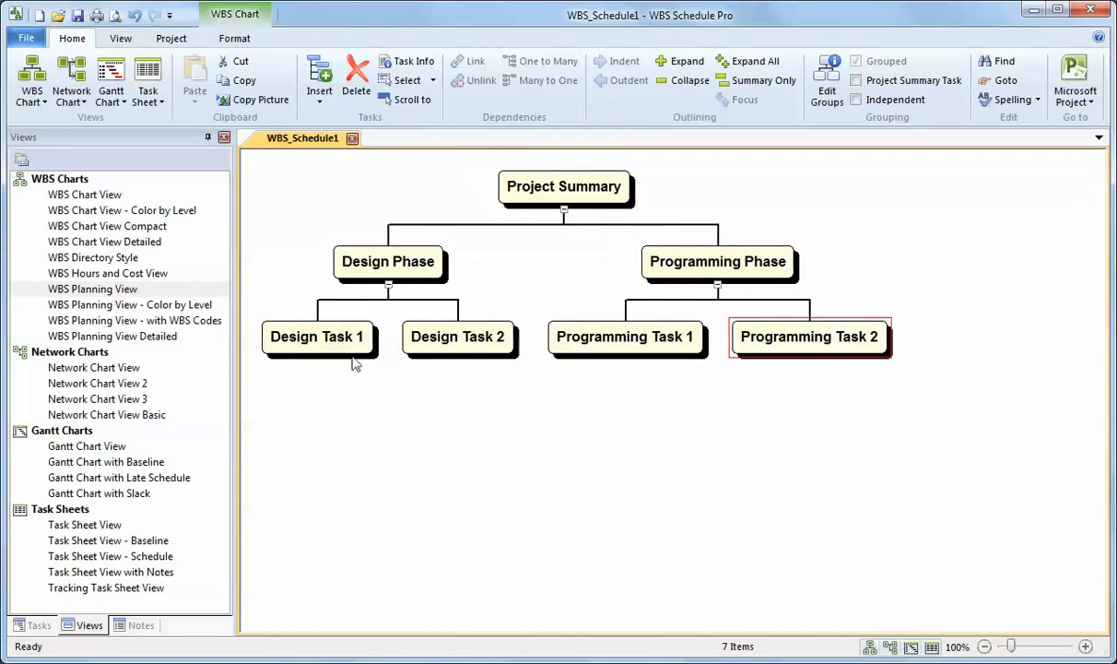
Display the plan in the Network Chart View and link Design Task 1 to Design Task 2 as its successor.
{"action": "left_click", "coordinate": [67, 370]}
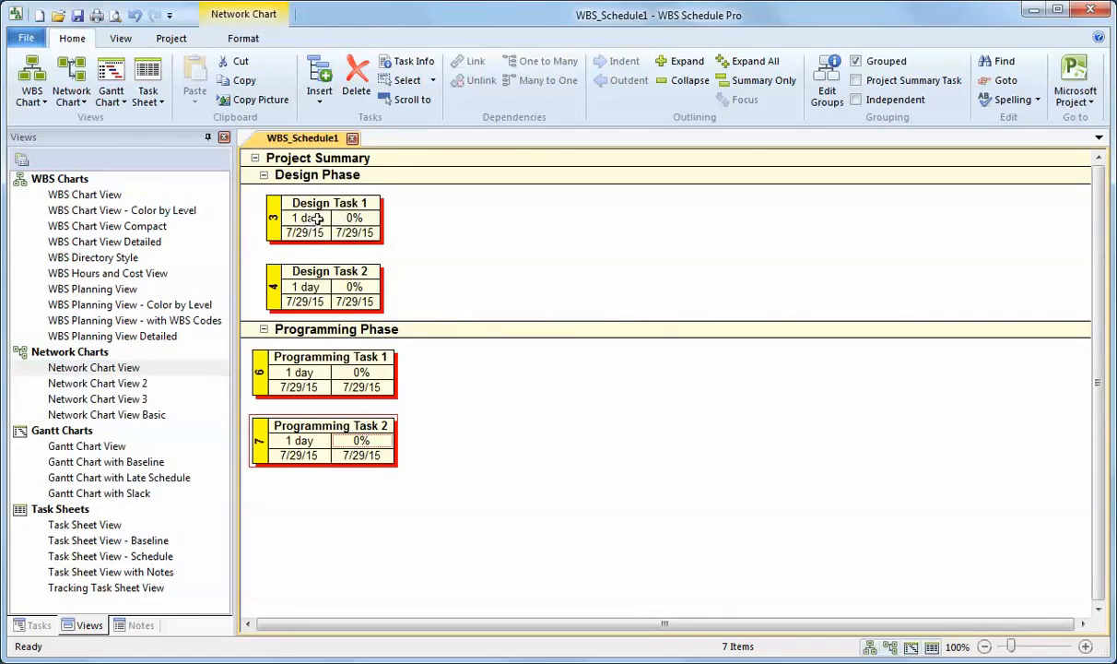
{"action": "left_click_drag", "start_coordinate": [316, 218], "coordinate": [318, 288]}
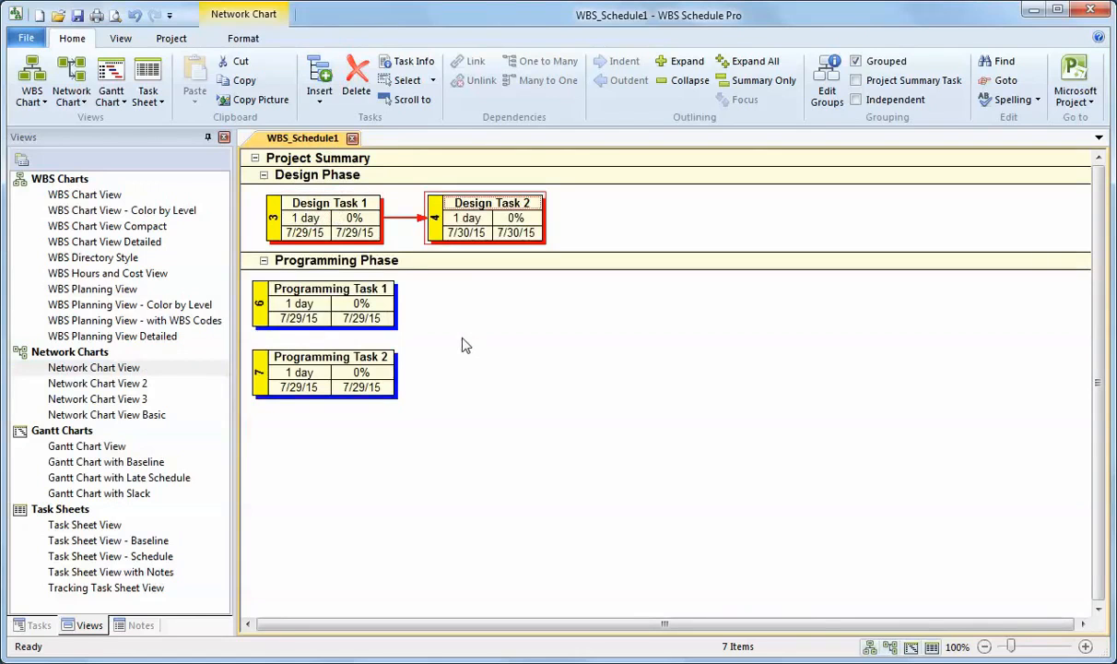
Link Design Task 1 to Programming Task 1 and Design Task 2 to Programming Task 2 as their successors.
{"action": "left_click", "coordinate": [334, 217]}
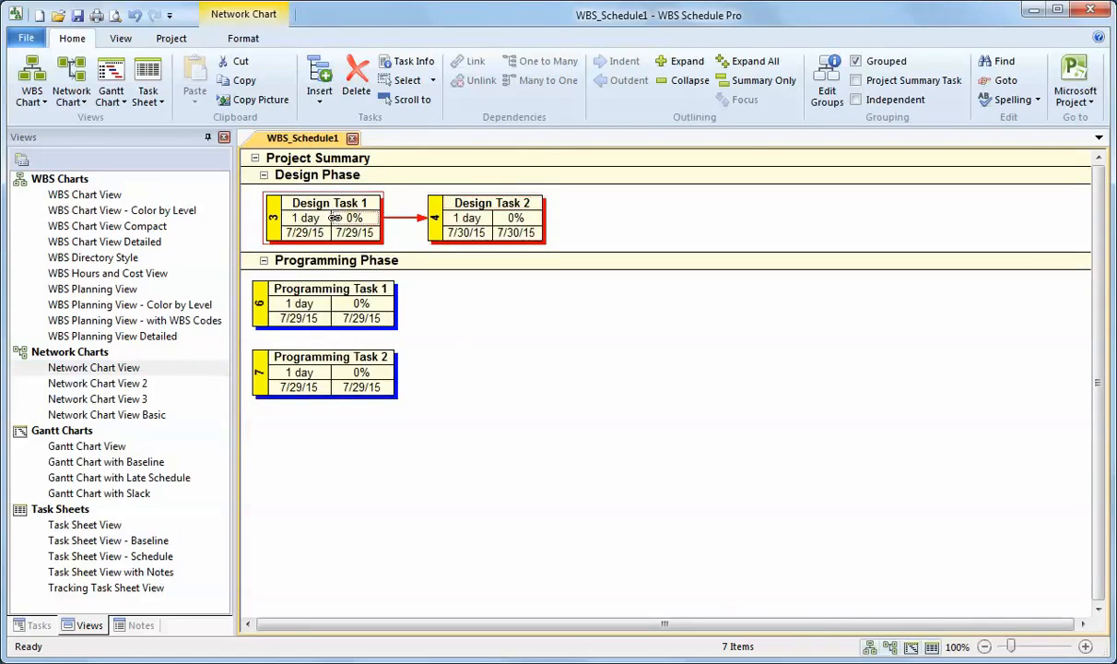
{"action": "left_click_drag", "start_coordinate": [335, 217], "coordinate": [328, 303]}
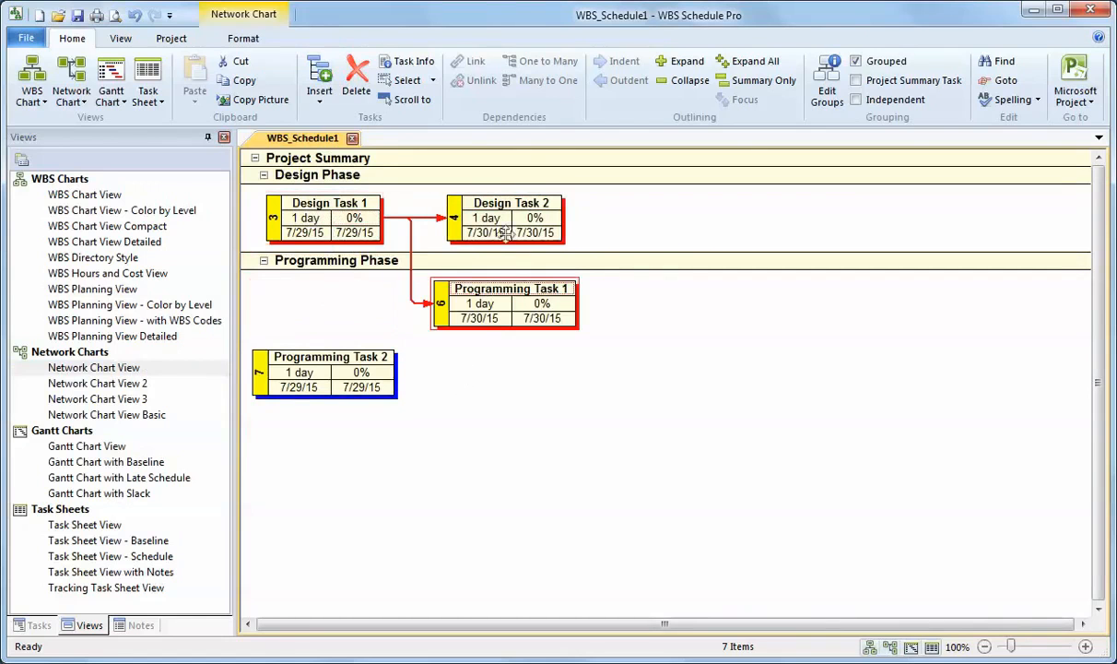
{"action": "left_click_drag", "start_coordinate": [505, 216], "coordinate": [339, 383]}
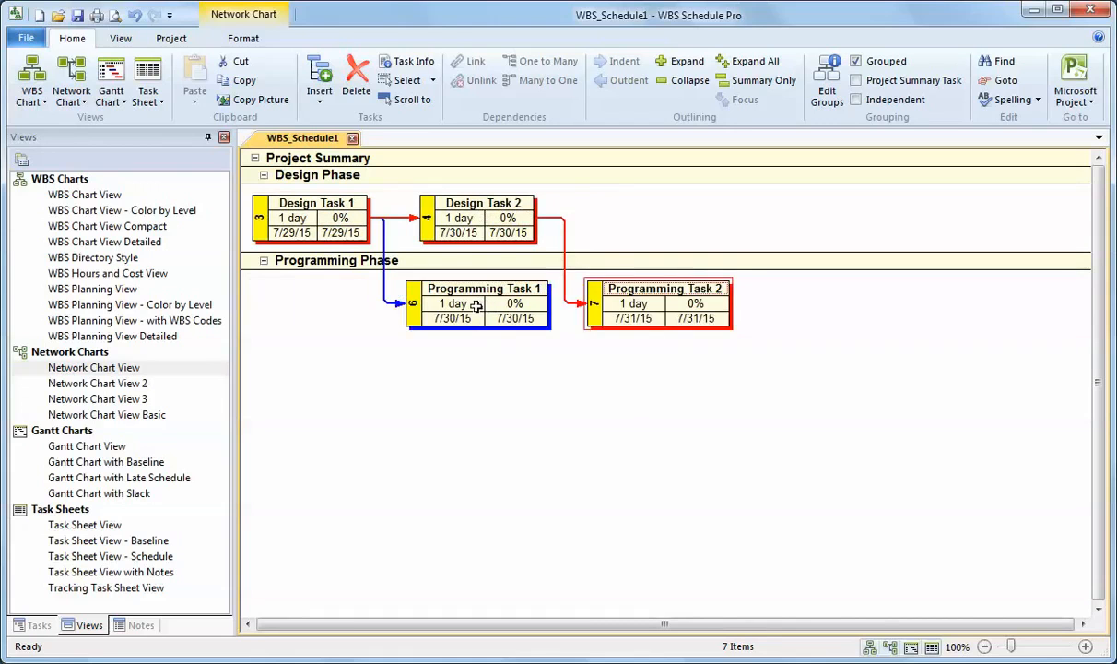
Create a new task in the Programming Phase as a linked successor of Programming Task 1.
{"action": "left_click_drag", "start_coordinate": [476, 306], "coordinate": [678, 411]}
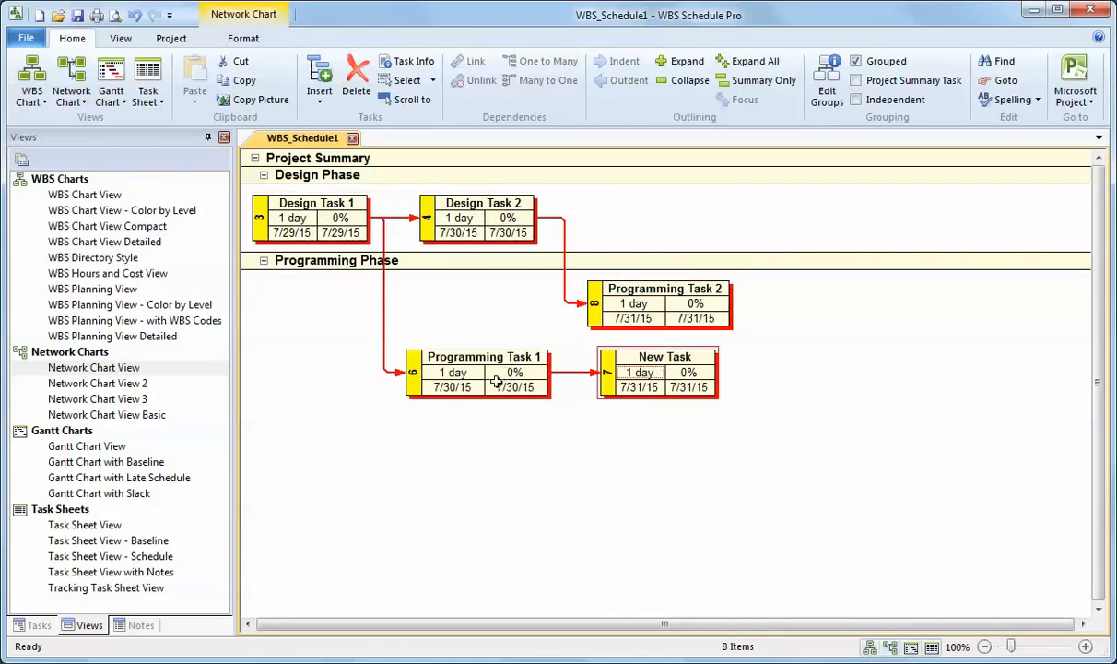
Set the durations of Design Task 1 to 2 days, Design Task 2 to 3 days and Programming Task 1 to 4 days.
{"action": "left_click", "coordinate": [293, 219]}
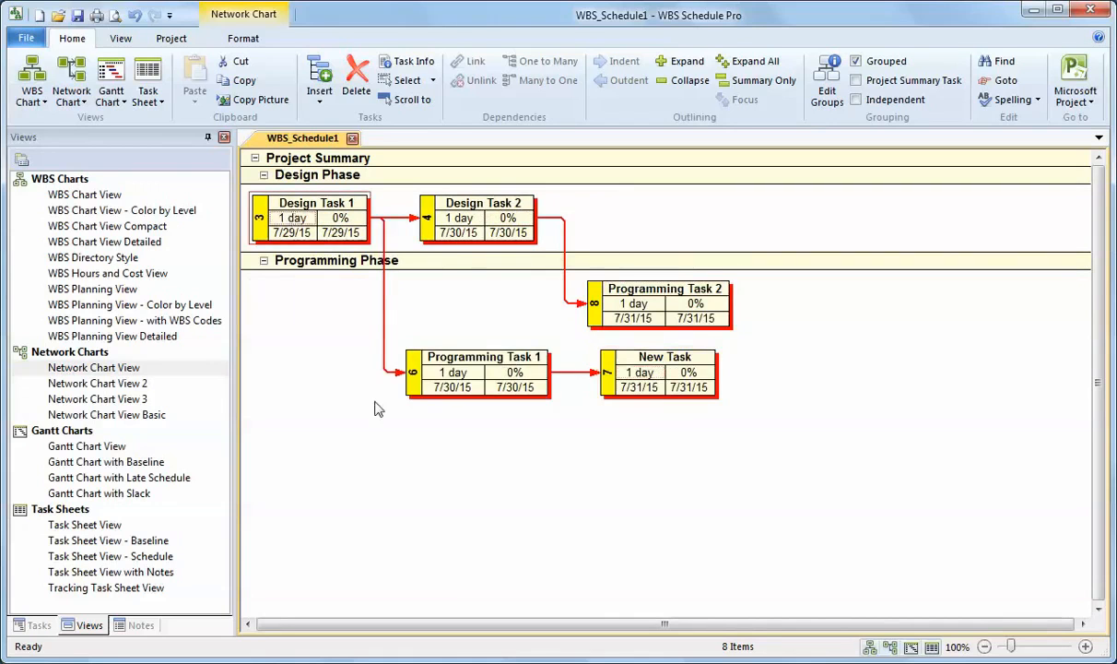
{"action": "type", "text": "2"}
{"action": "key", "text": "Return"}
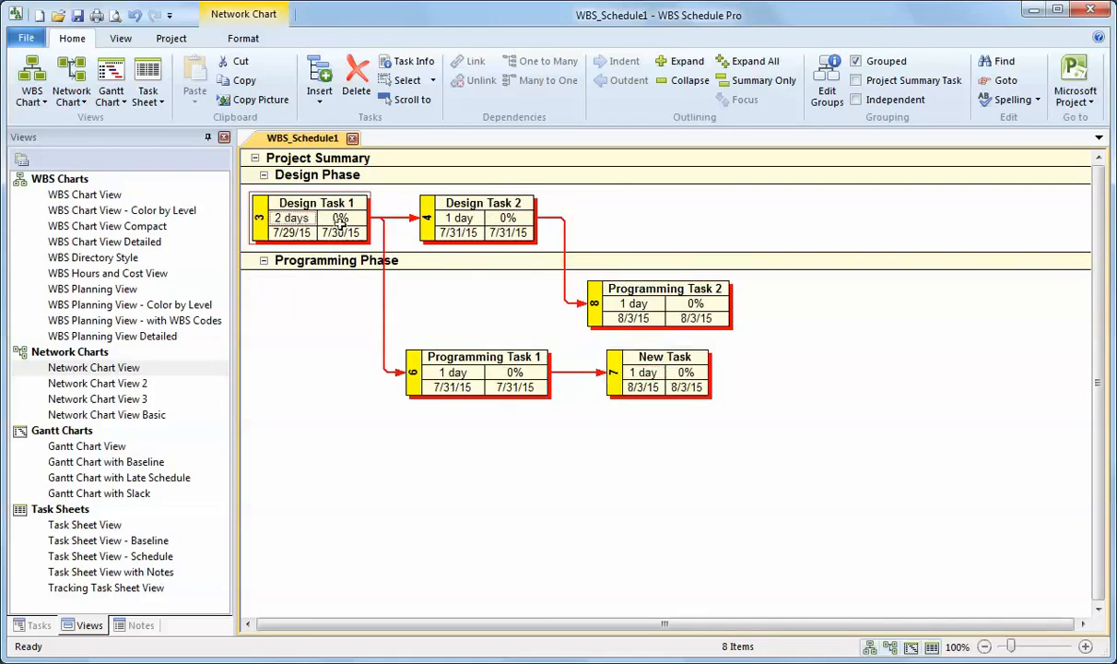
{"action": "left_click", "coordinate": [456, 221]}
{"action": "type", "text": "3"}
{"action": "key", "text": "Return"}
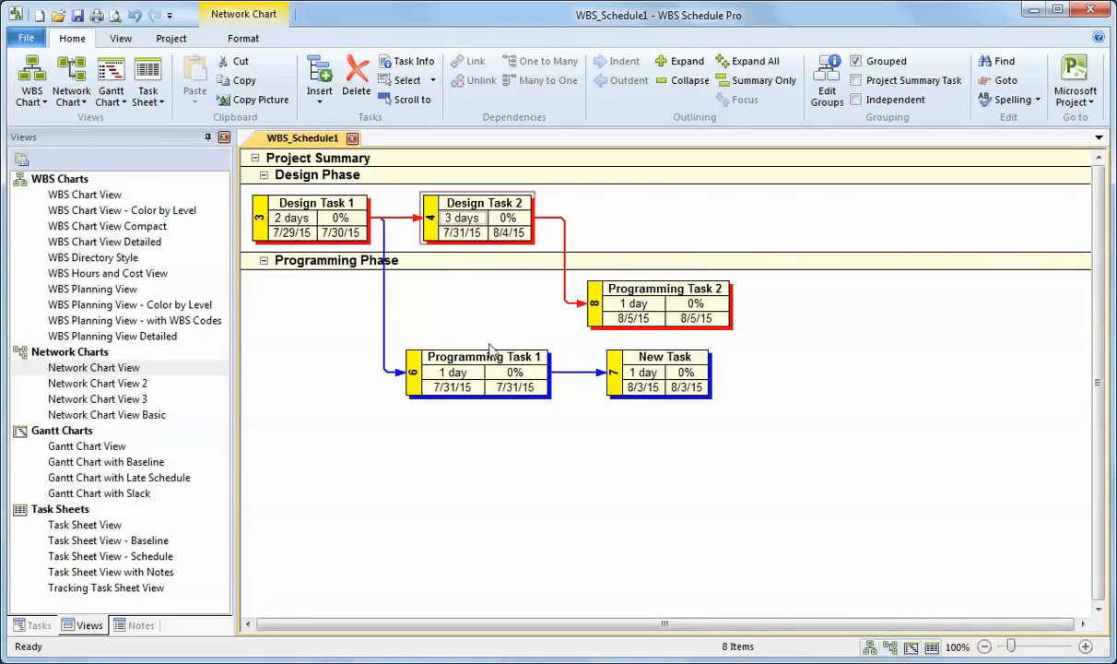
{"action": "left_click", "coordinate": [466, 372]}
{"action": "type", "text": "4"}
{"action": "key", "text": "Return"}
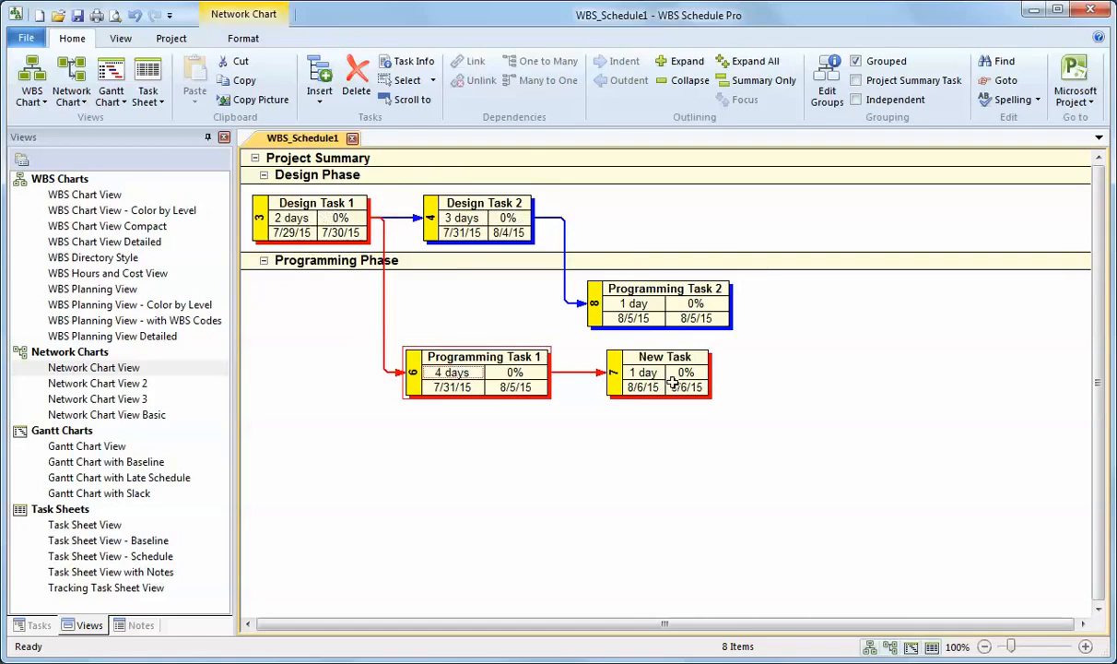
Display the plan in the Gantt Chart View and add a task named "End" below Programming Task 2.
{"action": "left_click", "coordinate": [92, 447]}
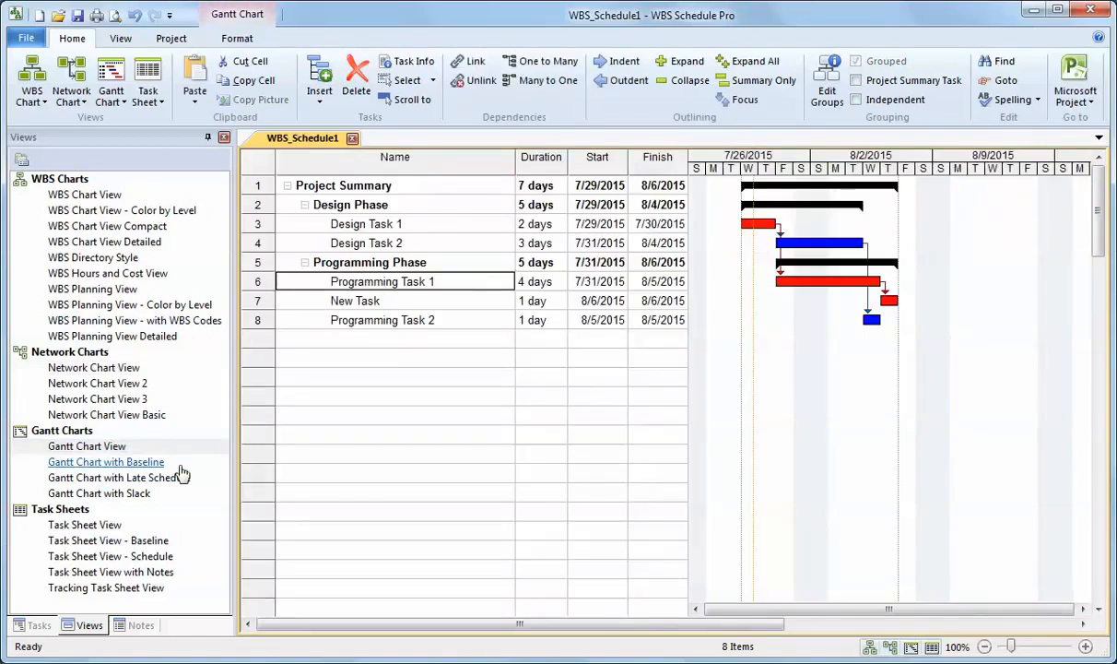
{"action": "left_click", "coordinate": [404, 338]}
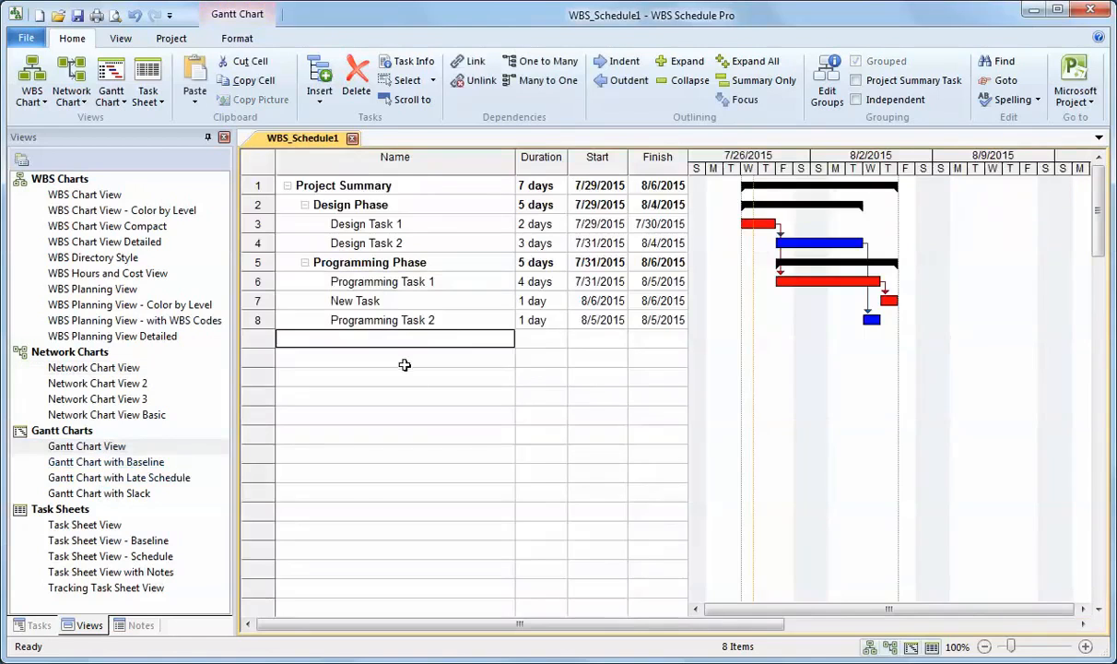
{"action": "type", "text": "End"}
{"action": "key", "text": "Return"}
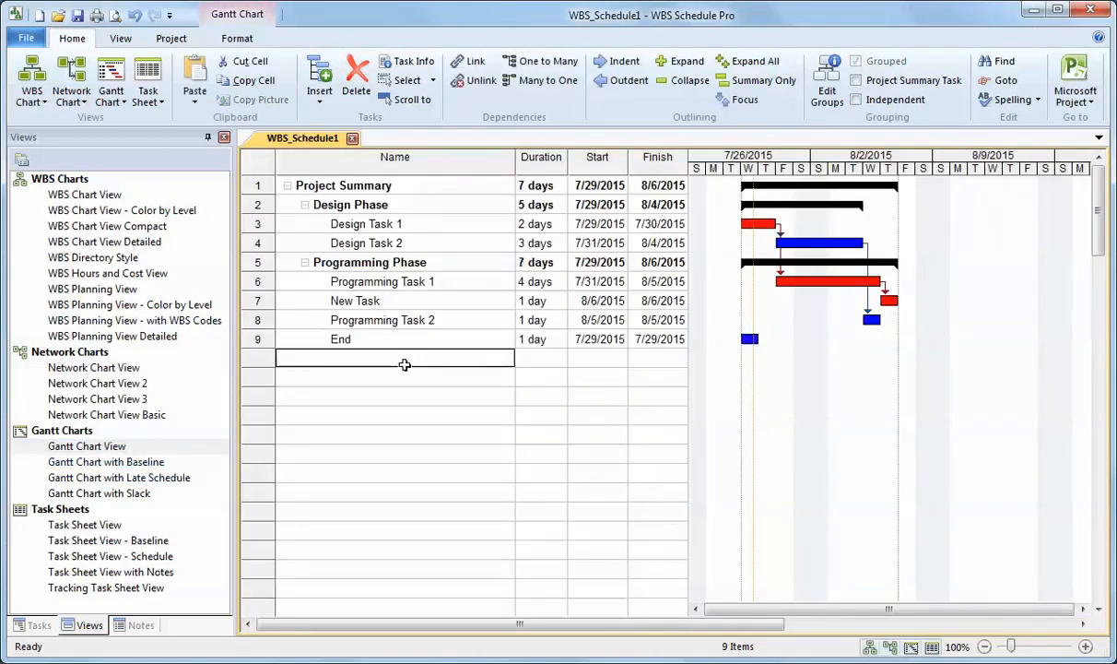
Turn the End task into a milestone by setting its duration to 0 days.
{"action": "left_click", "coordinate": [542, 341]}
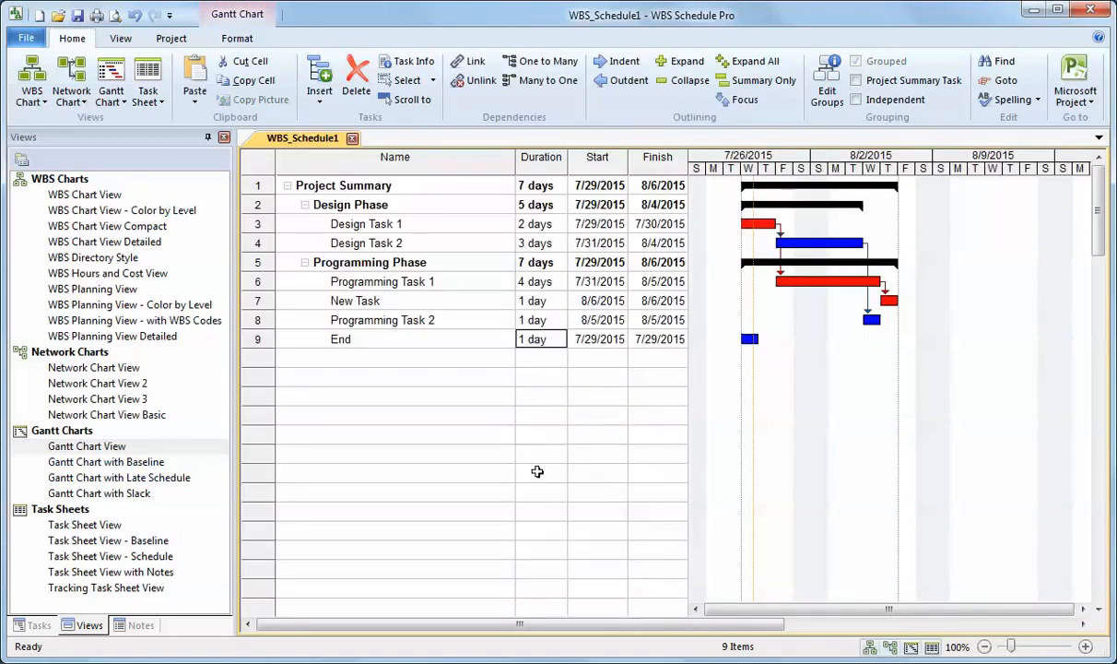
{"action": "type", "text": "0"}
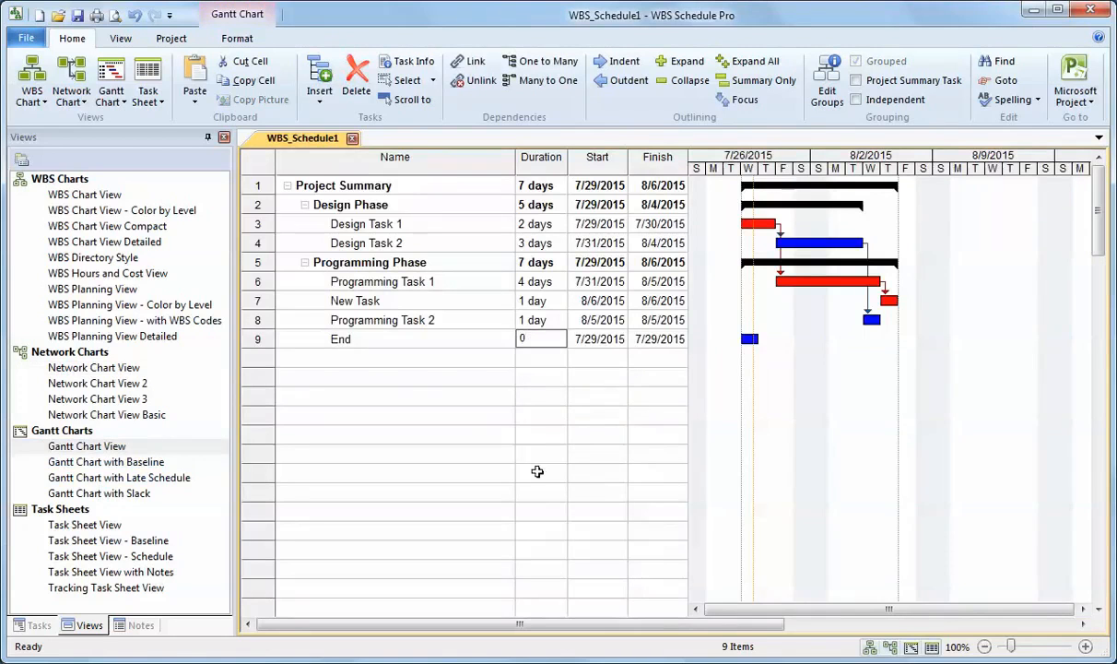
{"action": "left_click", "coordinate": [409, 365]}
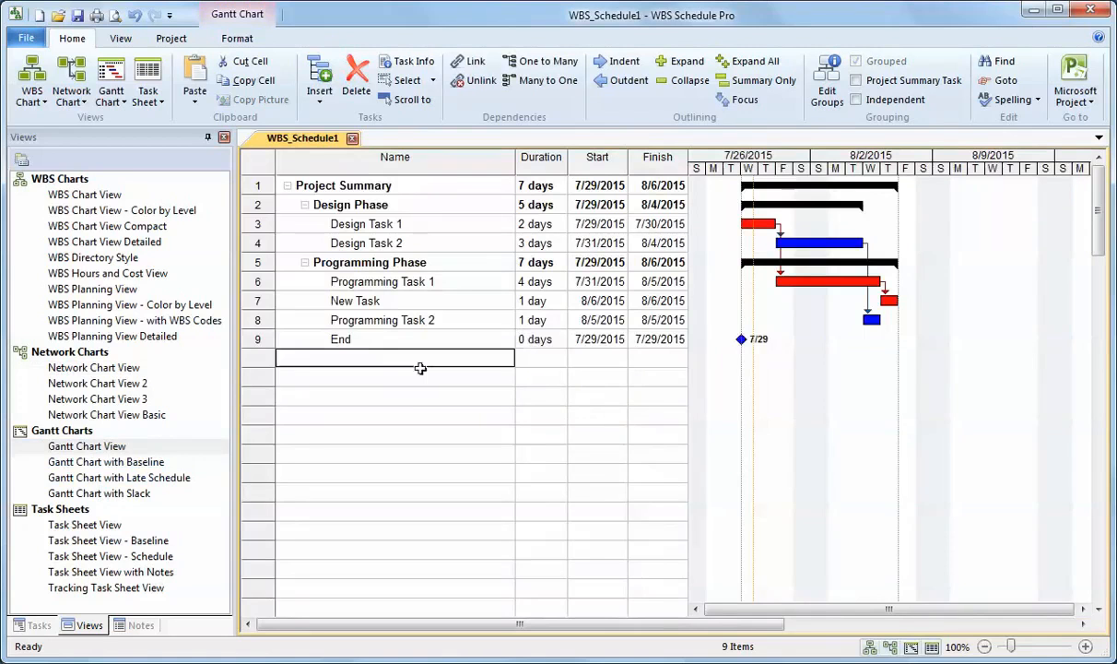
Link both Programming Task 2 and New Task to the End milestone on the Gantt bars.
{"action": "left_click_drag", "start_coordinate": [871, 320], "coordinate": [737, 336]}
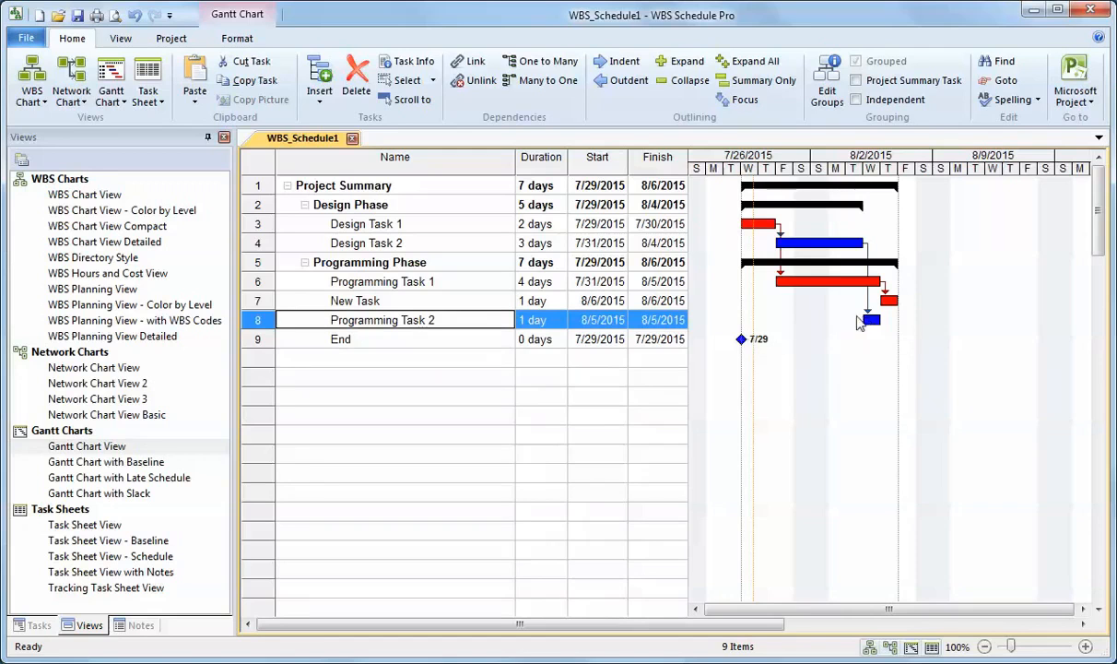
{"action": "left_click_drag", "start_coordinate": [871, 320], "coordinate": [739, 337]}
{"action": "left_click", "coordinate": [891, 300]}
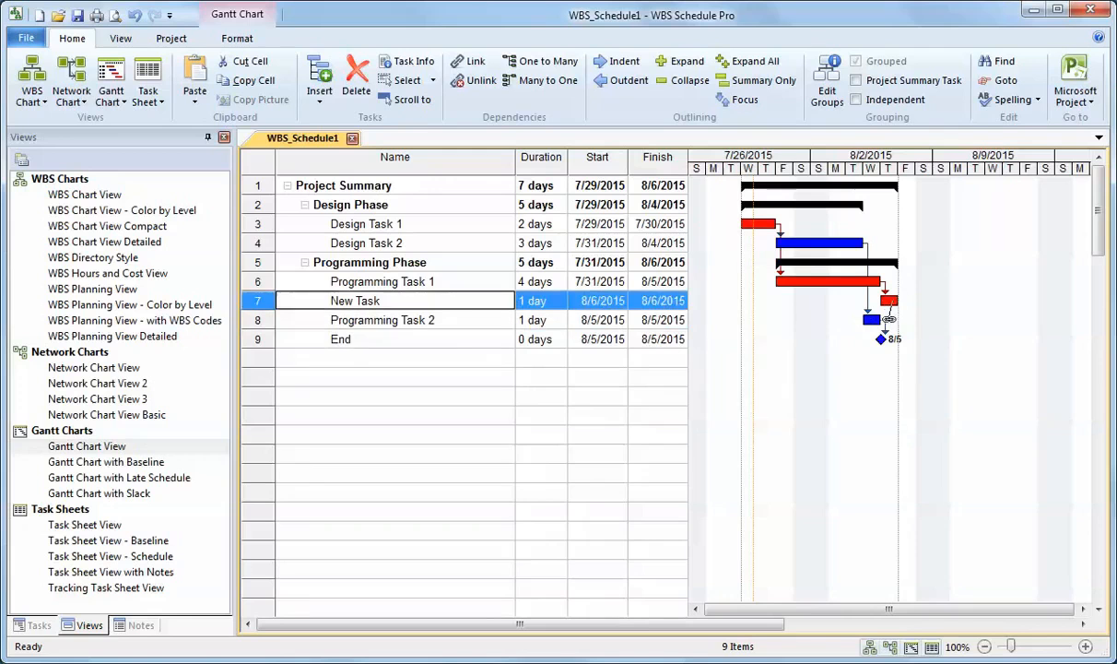
{"action": "left_click_drag", "start_coordinate": [880, 339], "coordinate": [880, 339]}
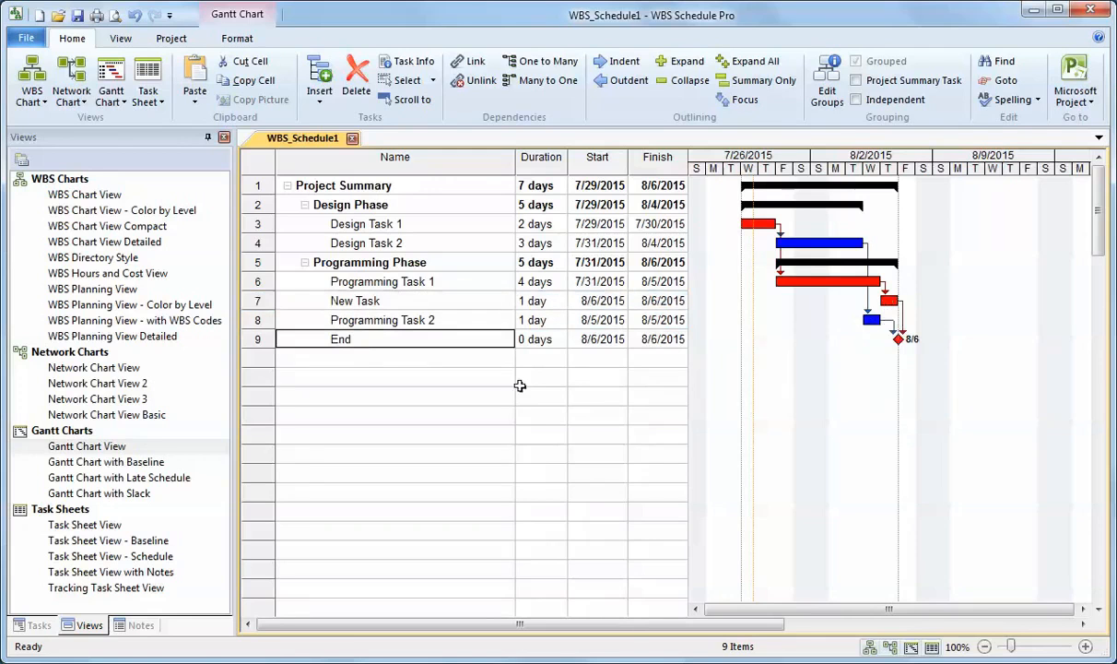
Insert a task above Design Task 1 and name it "Start Milestone".
{"action": "left_click", "coordinate": [373, 224]}
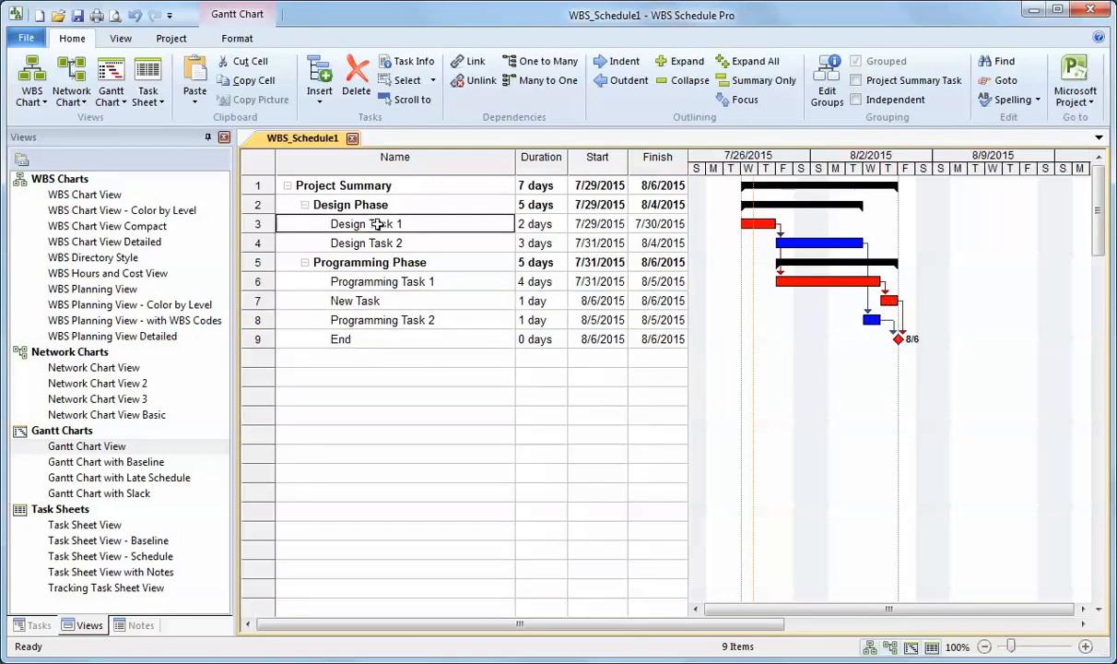
{"action": "left_click", "coordinate": [320, 107]}
{"action": "left_click", "coordinate": [334, 120]}
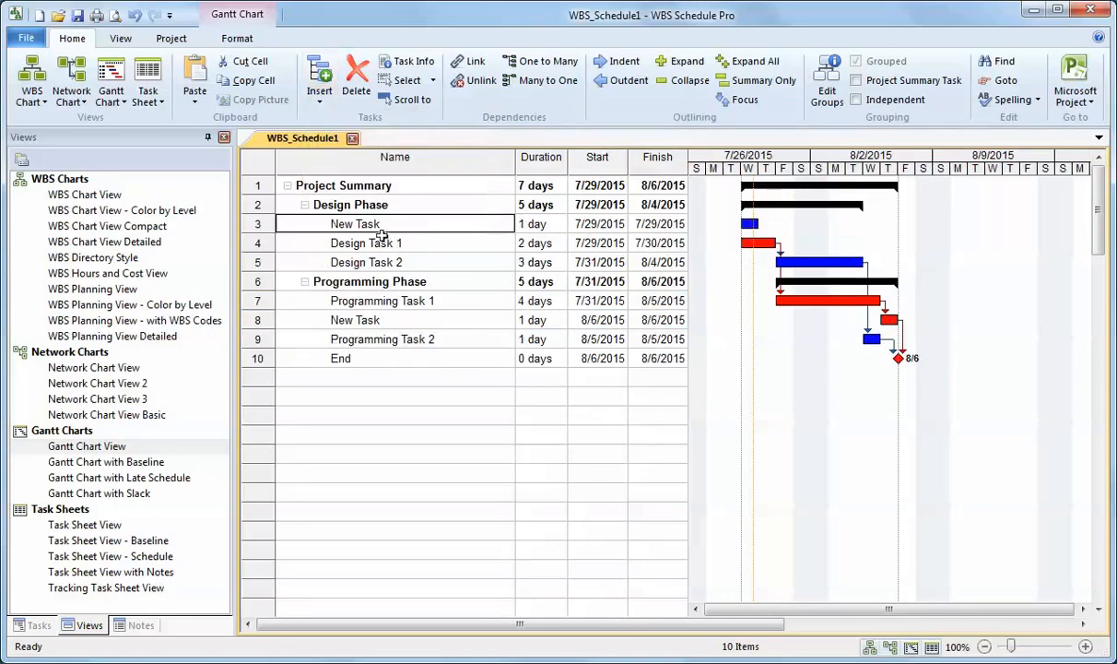
{"action": "type", "text": "Start Milestone"}
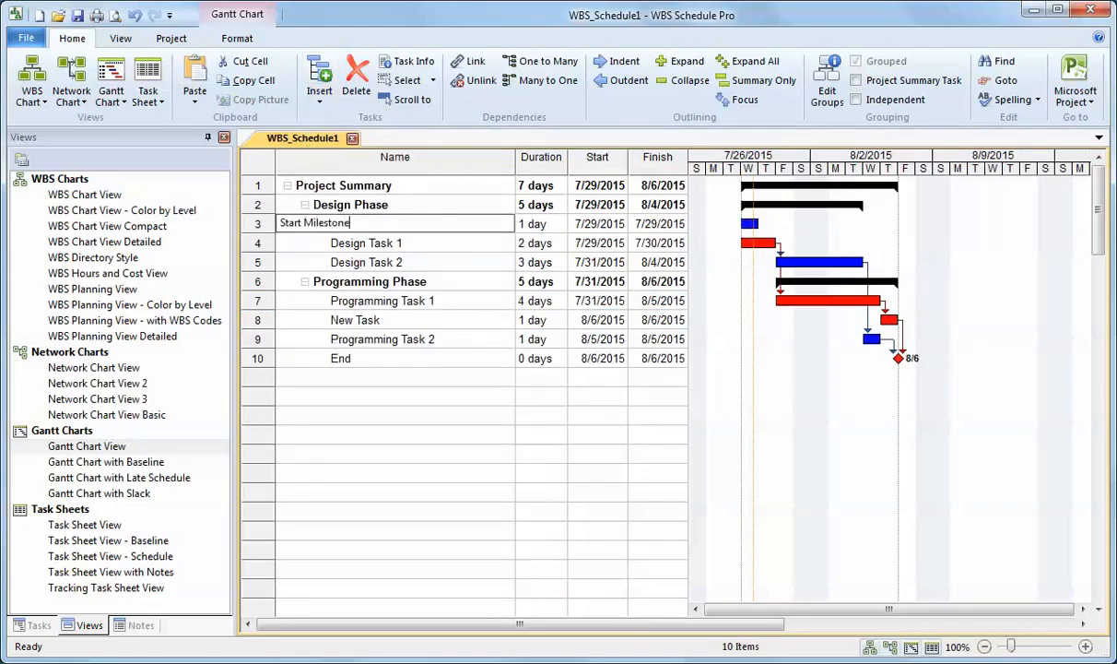
{"action": "left_click", "coordinate": [370, 238]}
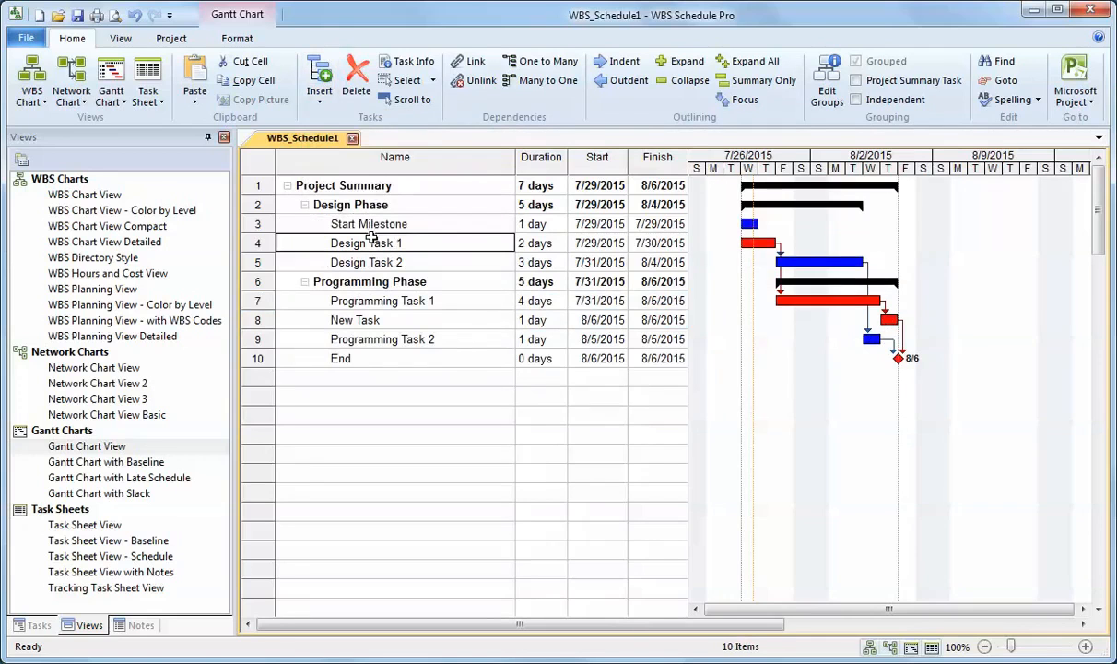
Set Start Milestone's duration to 0 days and link it to Design Task 1 as its successor.
{"action": "left_click", "coordinate": [533, 224]}
{"action": "type", "text": "0"}
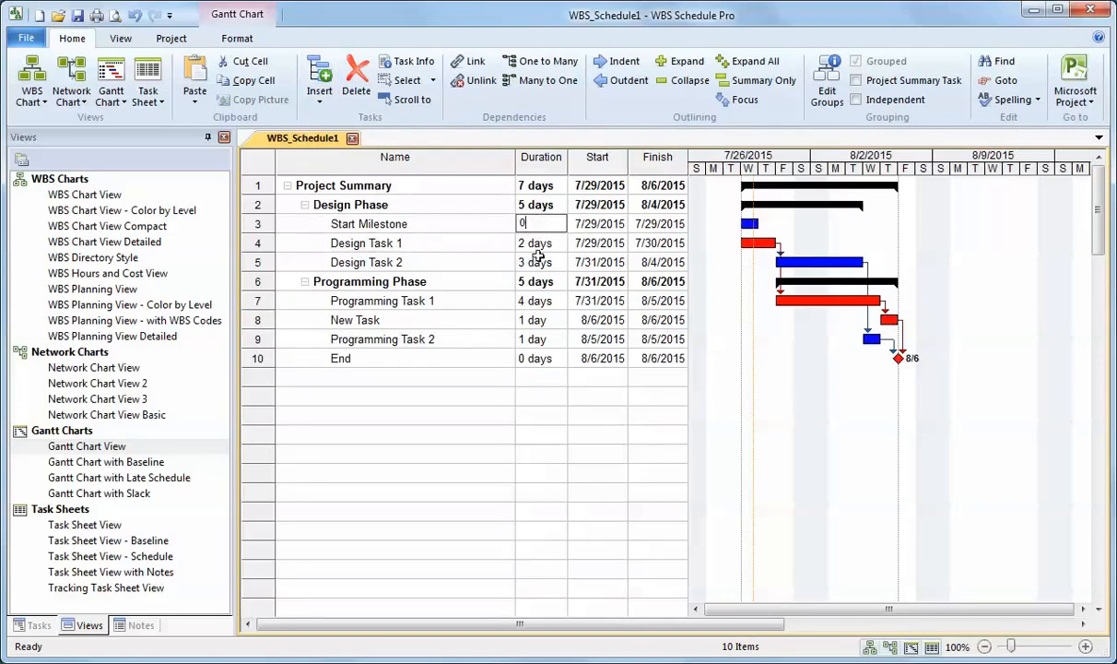
{"action": "key", "text": "Return"}
{"action": "left_click", "coordinate": [700, 219]}
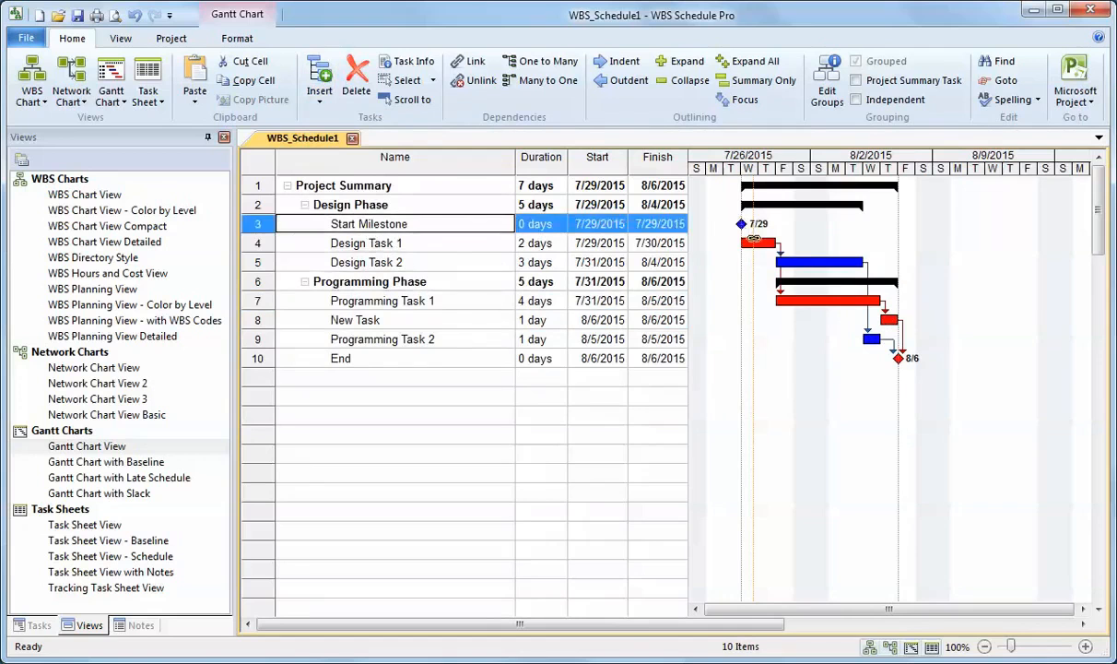
{"action": "key", "text": "Down"}
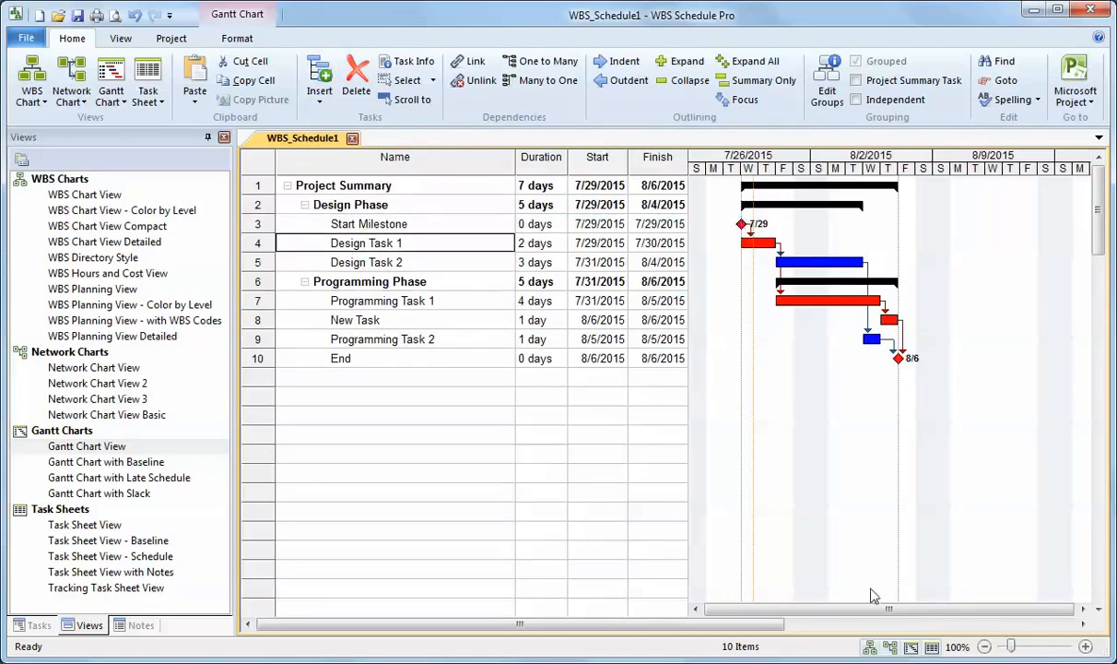
Zoom the Gantt chart's timescale to 170%.
{"action": "left_click", "coordinate": [1086, 646]}
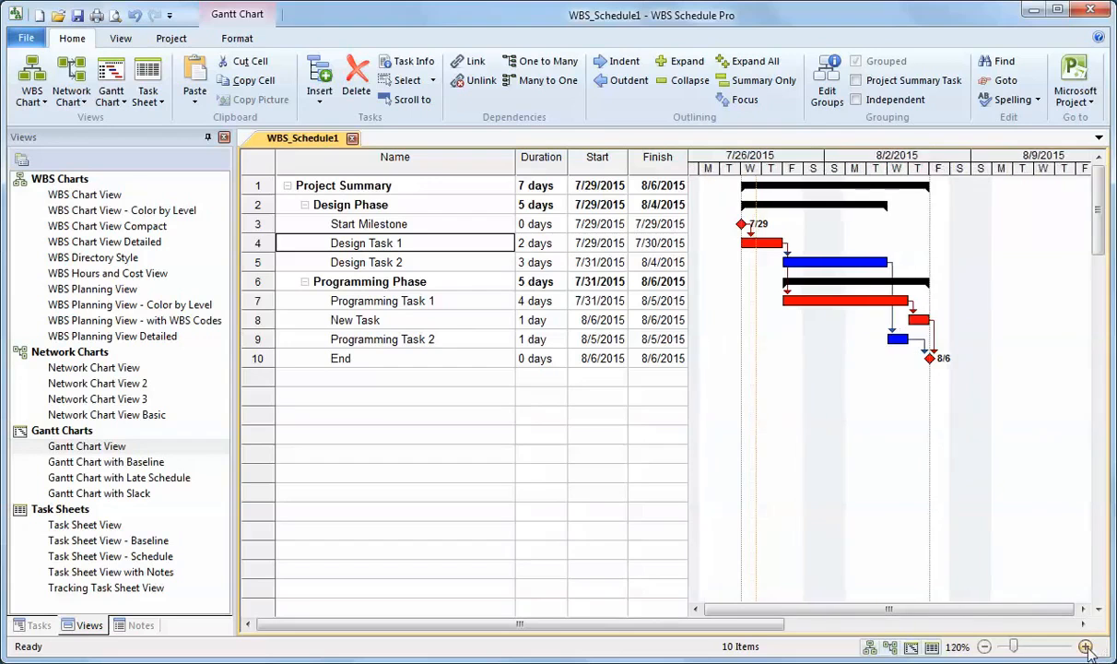
{"action": "left_click", "coordinate": [984, 646]}
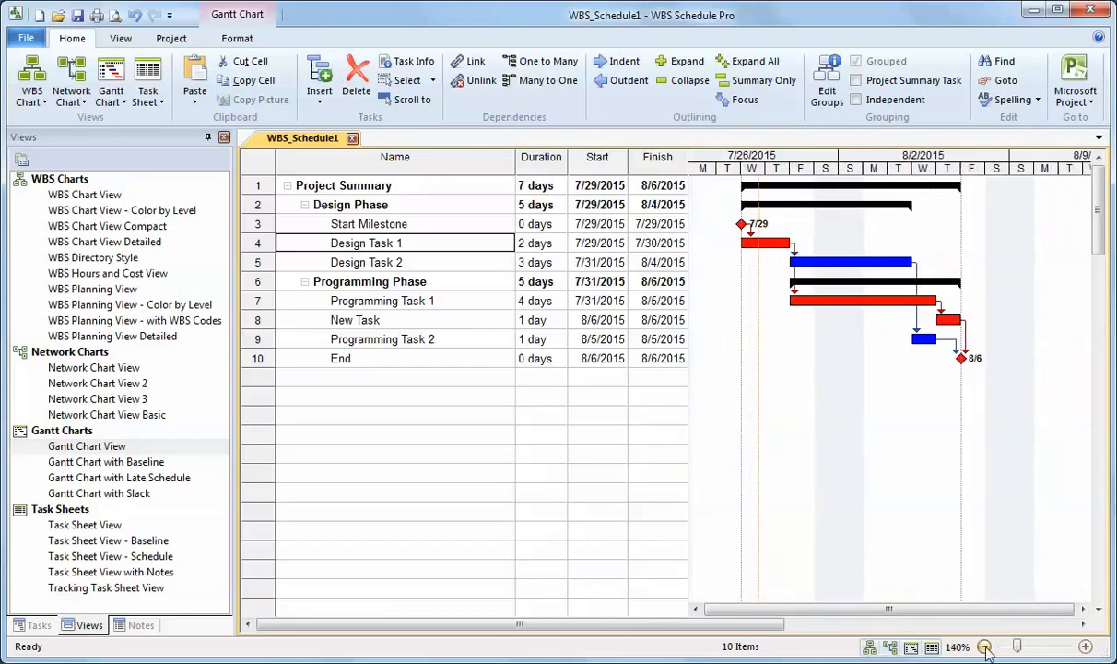
{"action": "left_click", "coordinate": [985, 646]}
{"action": "left_click", "coordinate": [1086, 646]}
{"action": "left_click", "coordinate": [1086, 646]}
{"action": "left_click", "coordinate": [1086, 646]}
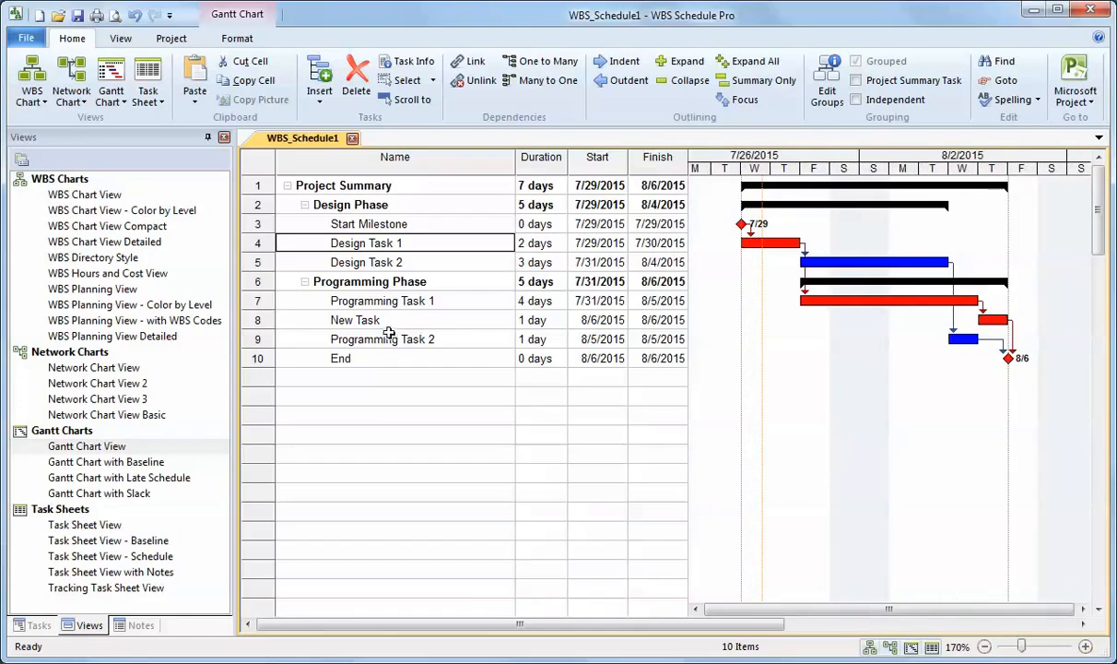
Display the plan in the Task Sheet View and narrow the Name column.
{"action": "left_click", "coordinate": [84, 525]}
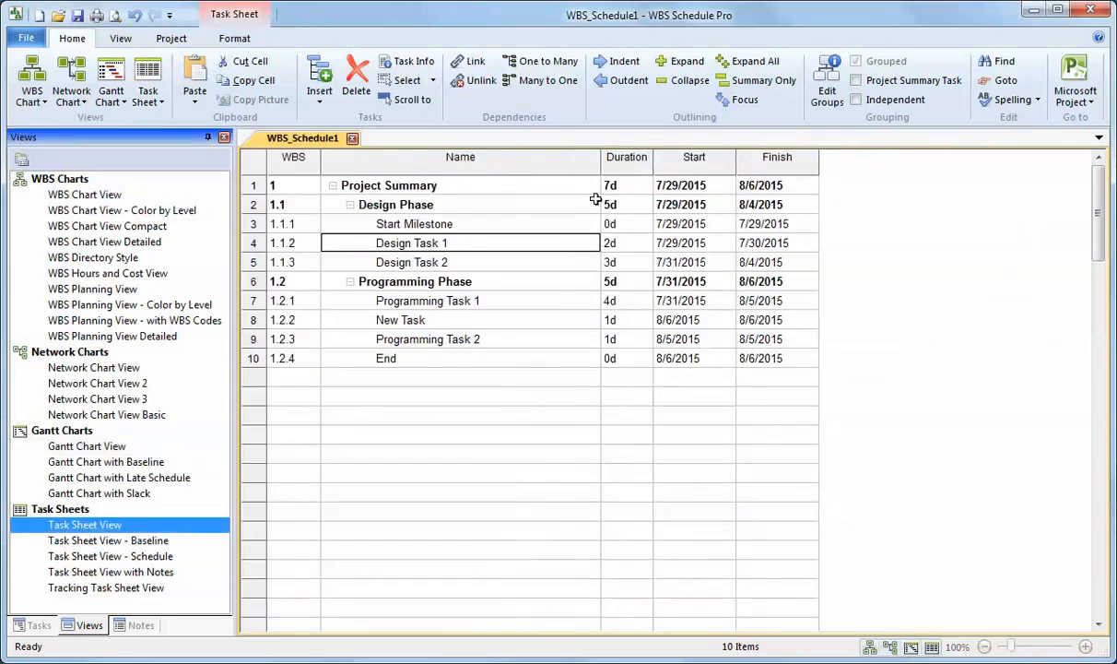
{"action": "left_click_drag", "start_coordinate": [601, 166], "coordinate": [542, 166]}
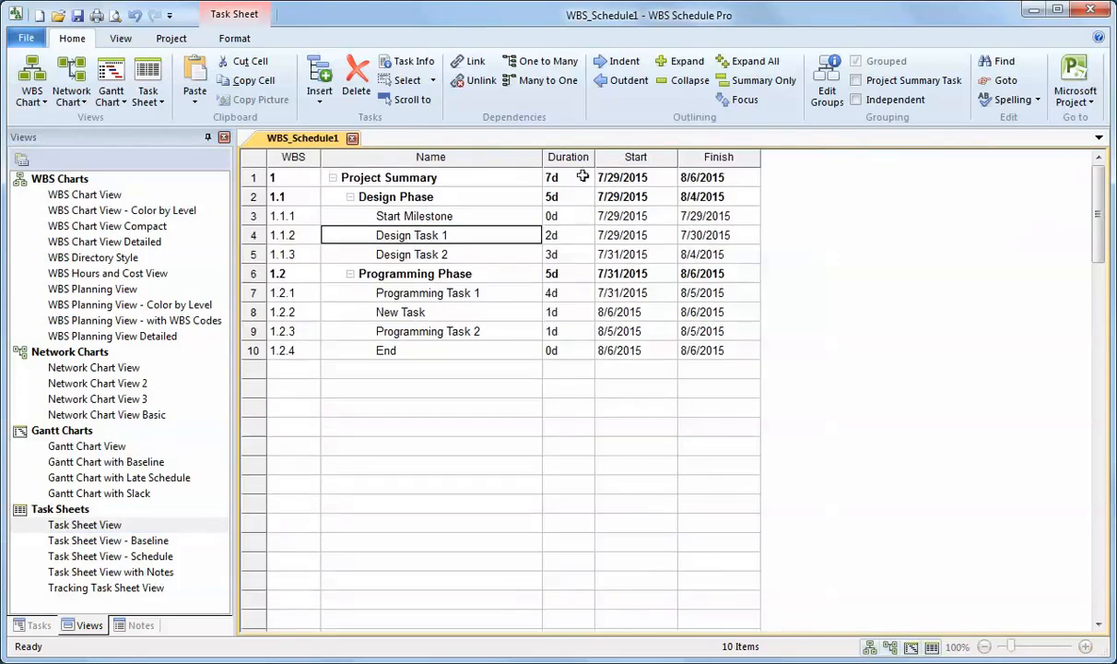
Insert a column before Start that uses the Text1 field and has the title "Dept".
{"action": "right_click", "coordinate": [642, 162]}
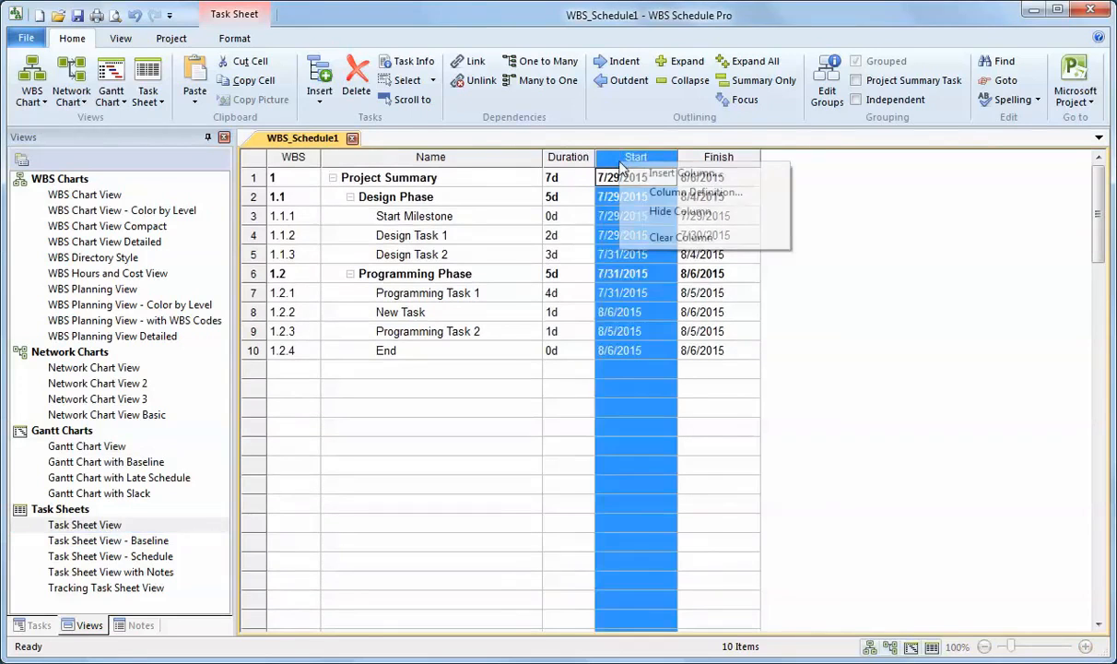
{"action": "left_click", "coordinate": [695, 192]}
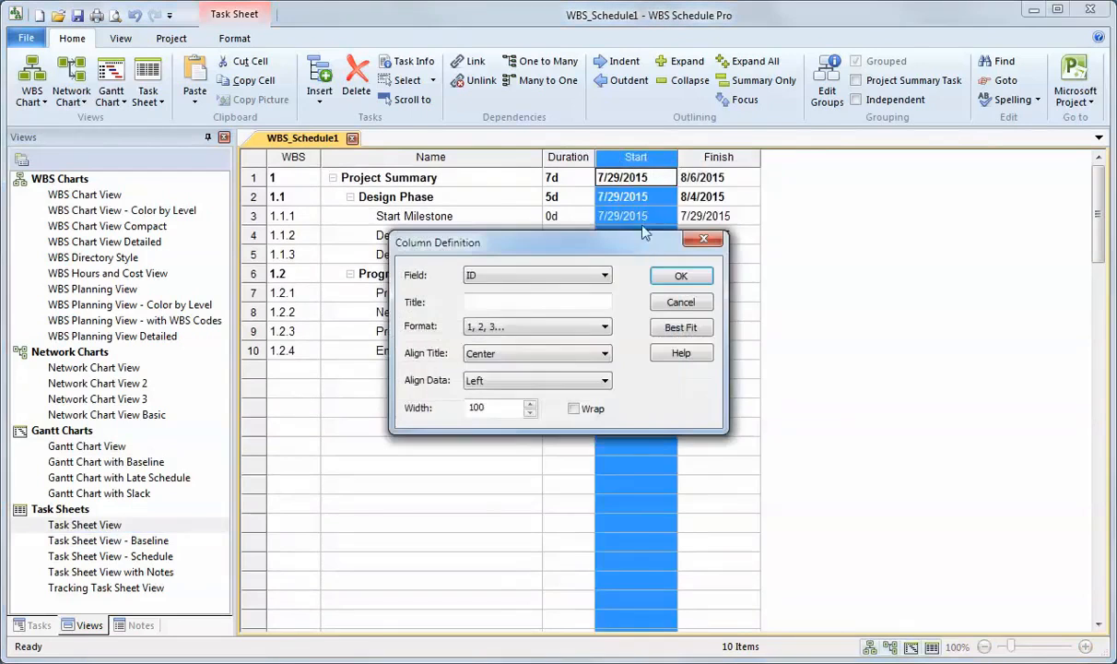
{"action": "left_click", "coordinate": [605, 276]}
{"action": "key", "text": "t"}
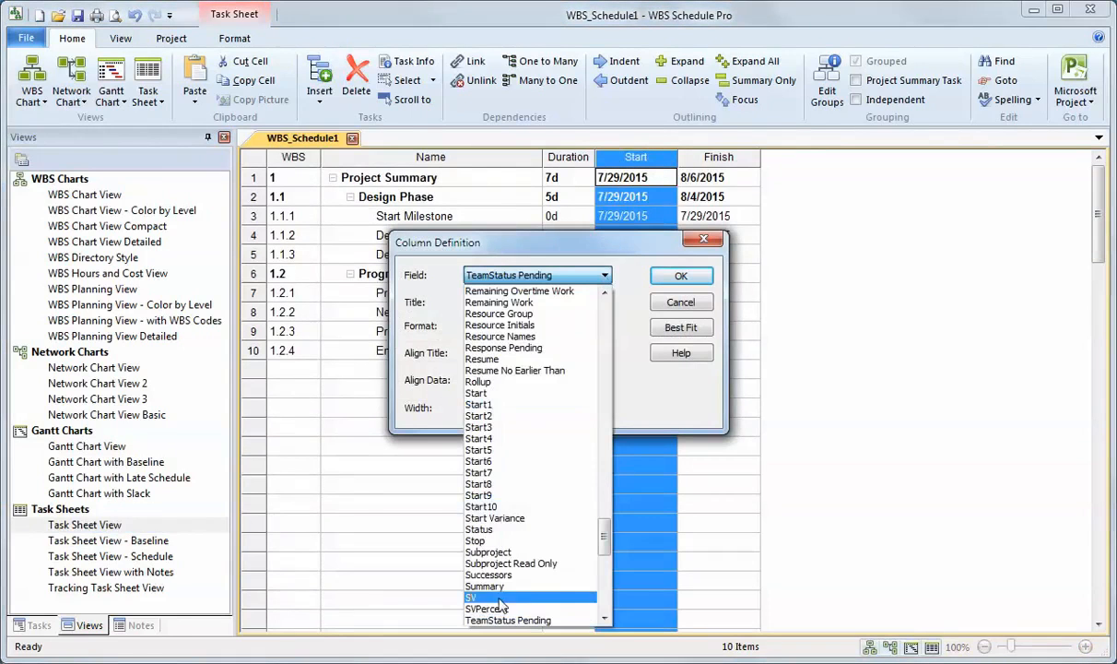
{"action": "scroll", "coordinate": [500, 553], "scroll_direction": "down", "scroll_amount": 3}
{"action": "left_click", "coordinate": [478, 529]}
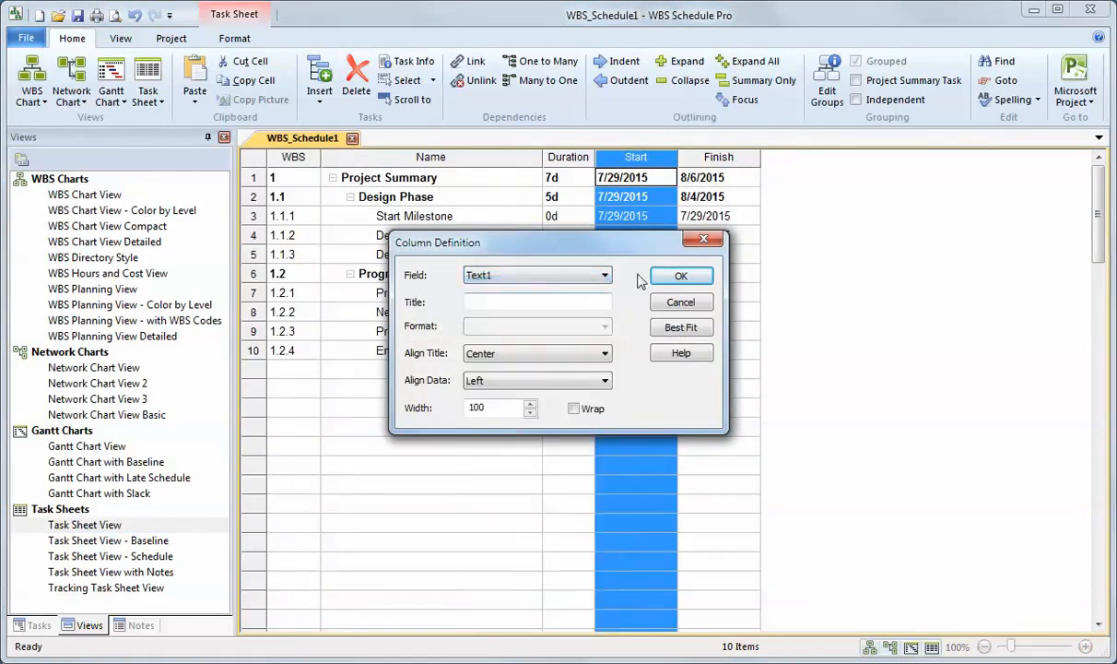
{"action": "left_click", "coordinate": [503, 301]}
{"action": "key", "text": "Return"}
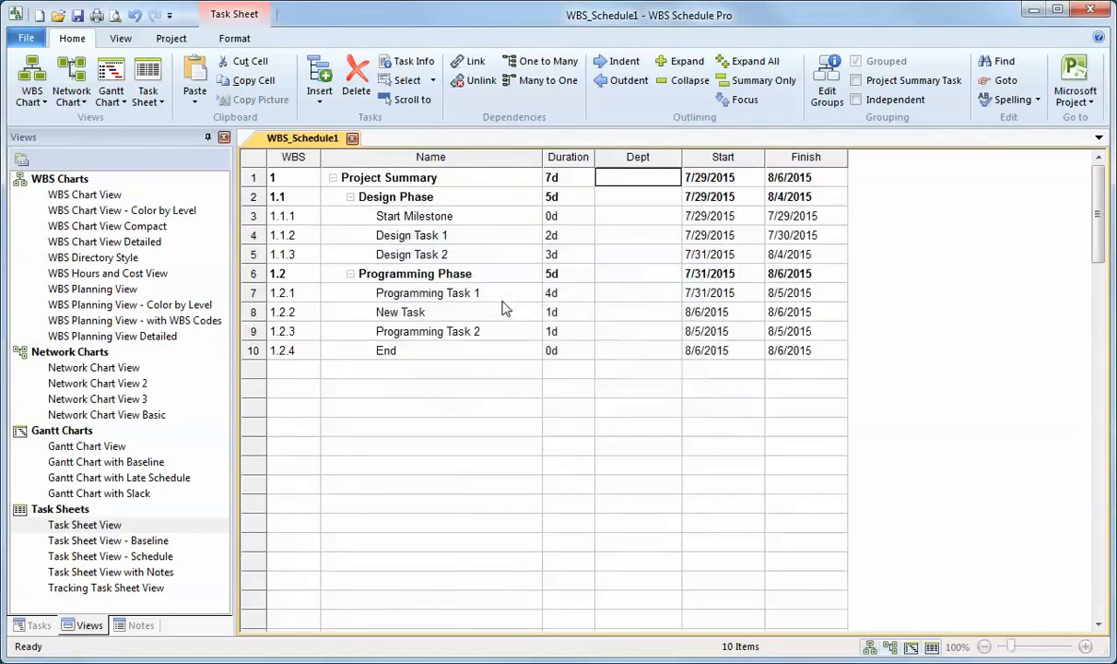
Enter "Dept A" as Design Task 1's department and "Dept B" as Design Task 2's department.
{"action": "left_click", "coordinate": [634, 236]}
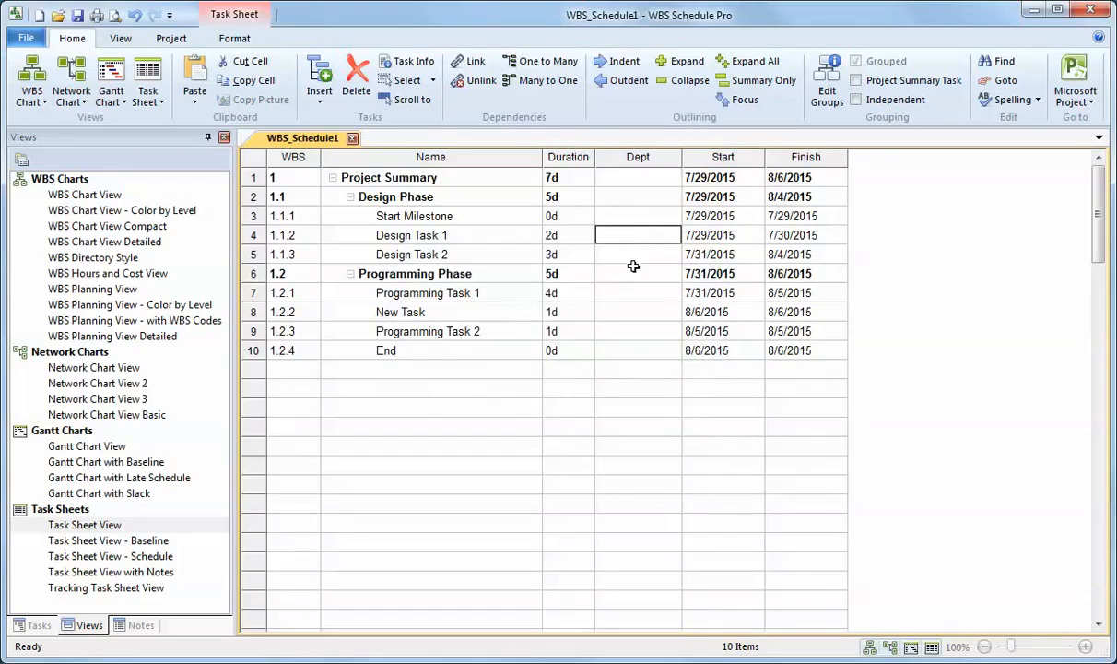
{"action": "type", "text": "Dept A"}
{"action": "left_click", "coordinate": [634, 258]}
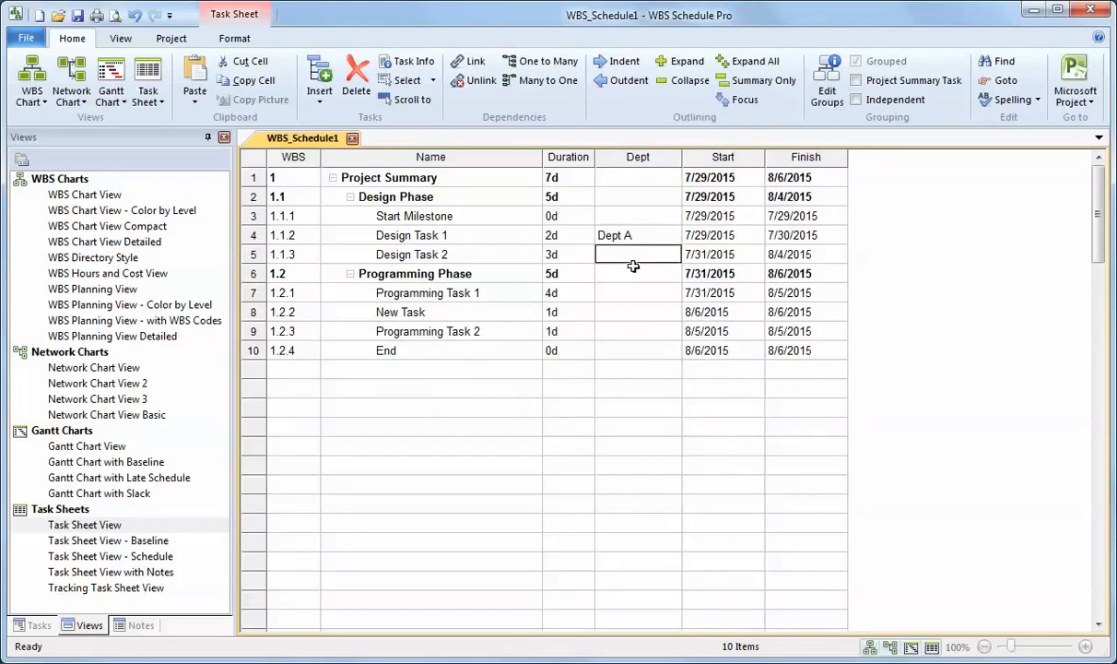
{"action": "type", "text": "Dept B"}
{"action": "left_click", "coordinate": [637, 266]}
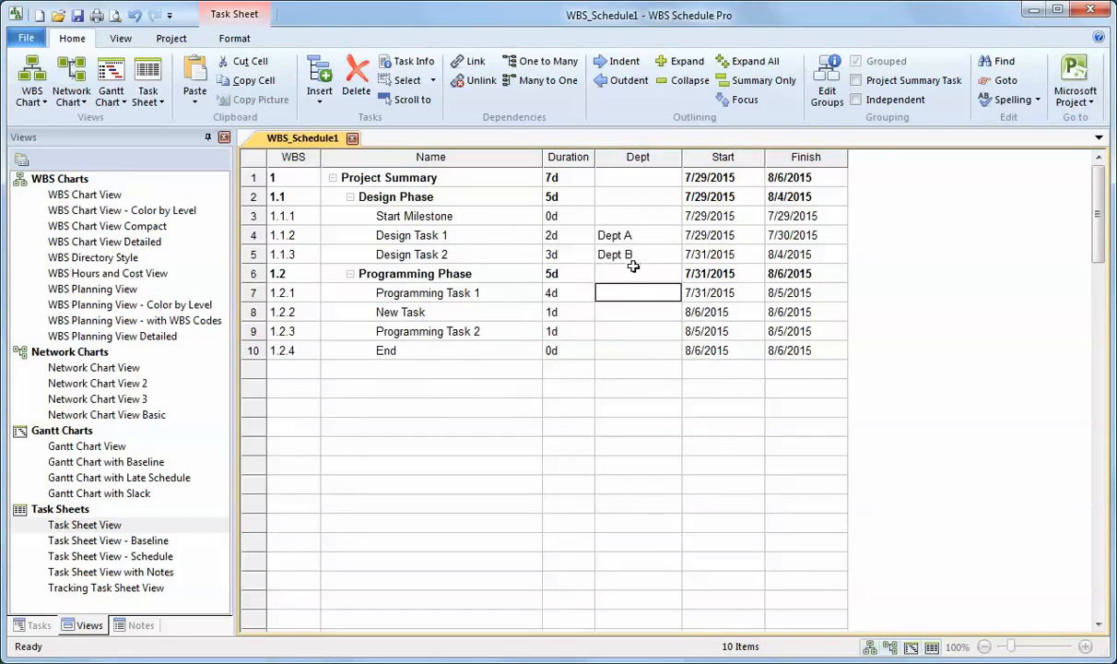
Enter "Dept A" as Programming Task 1's department and "Dept B" as New Task's department.
{"action": "left_click", "coordinate": [634, 292]}
{"action": "type", "text": "Dept A"}
{"action": "key", "text": "Return"}
{"action": "type", "text": "De"}
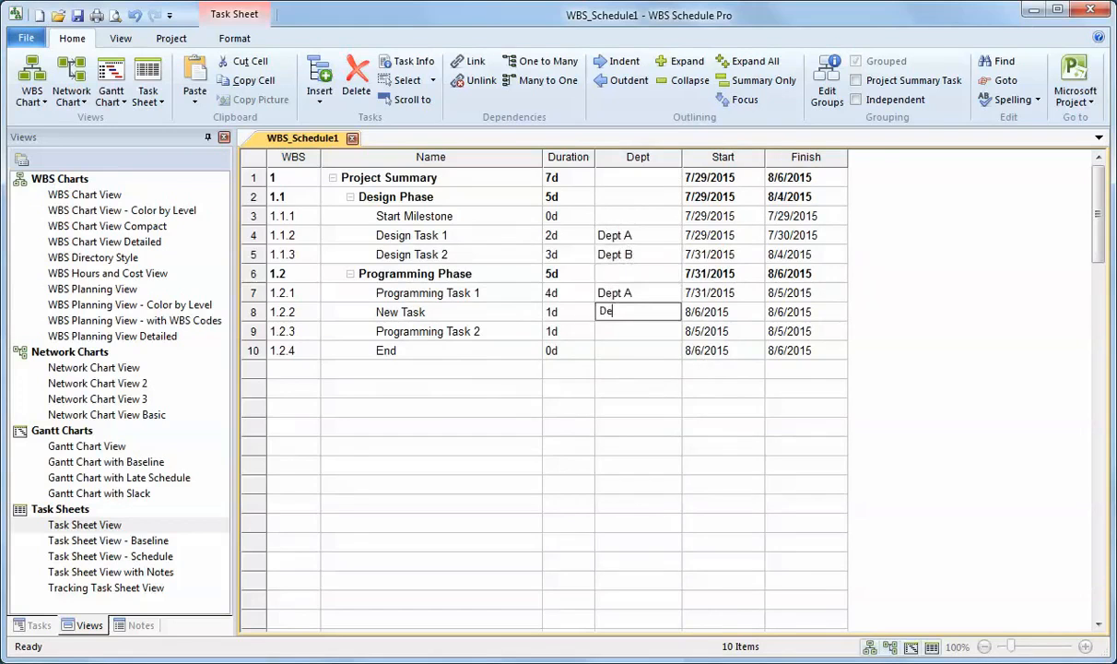
{"action": "type", "text": "pt b"}
{"action": "key", "text": "Return"}
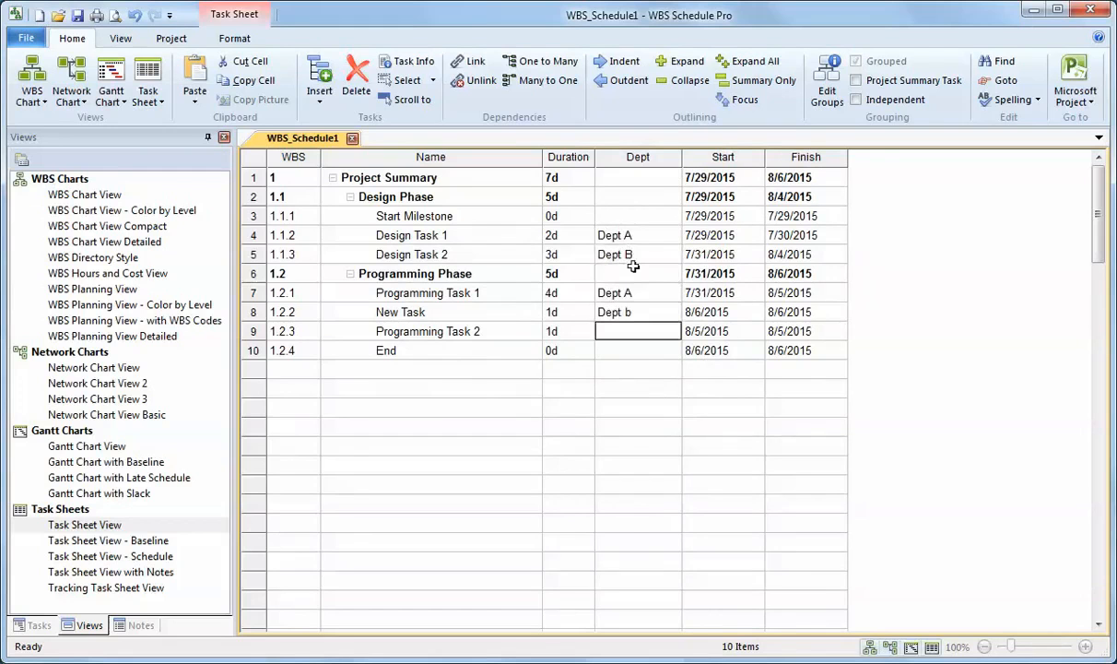
{"action": "left_click", "coordinate": [610, 310]}
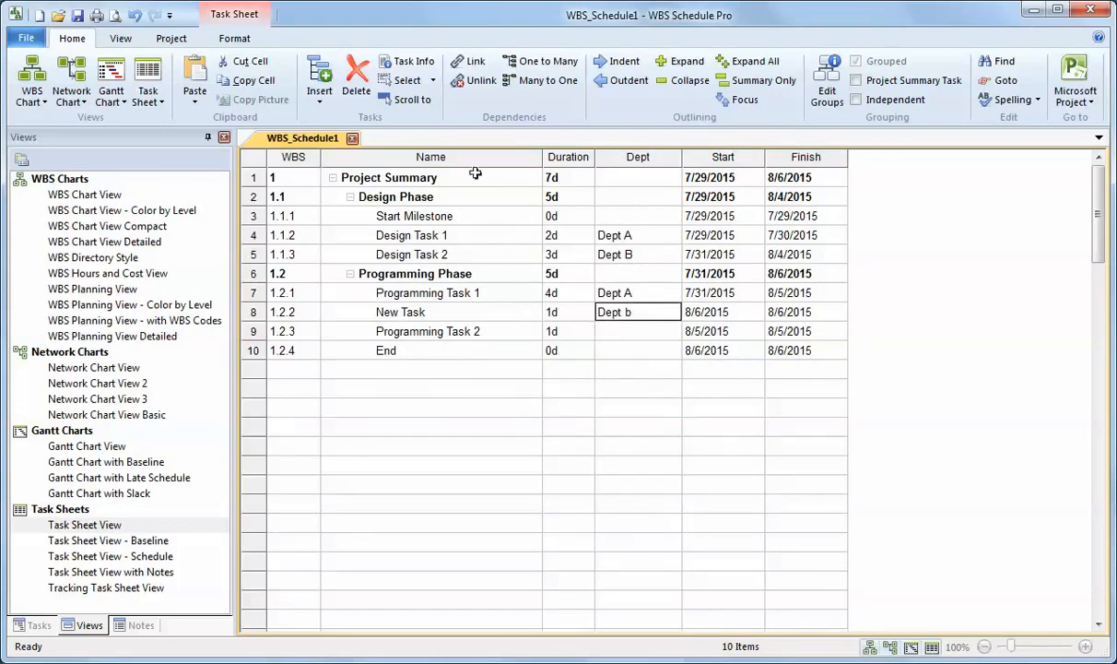
{"action": "double_click", "coordinate": [656, 312]}
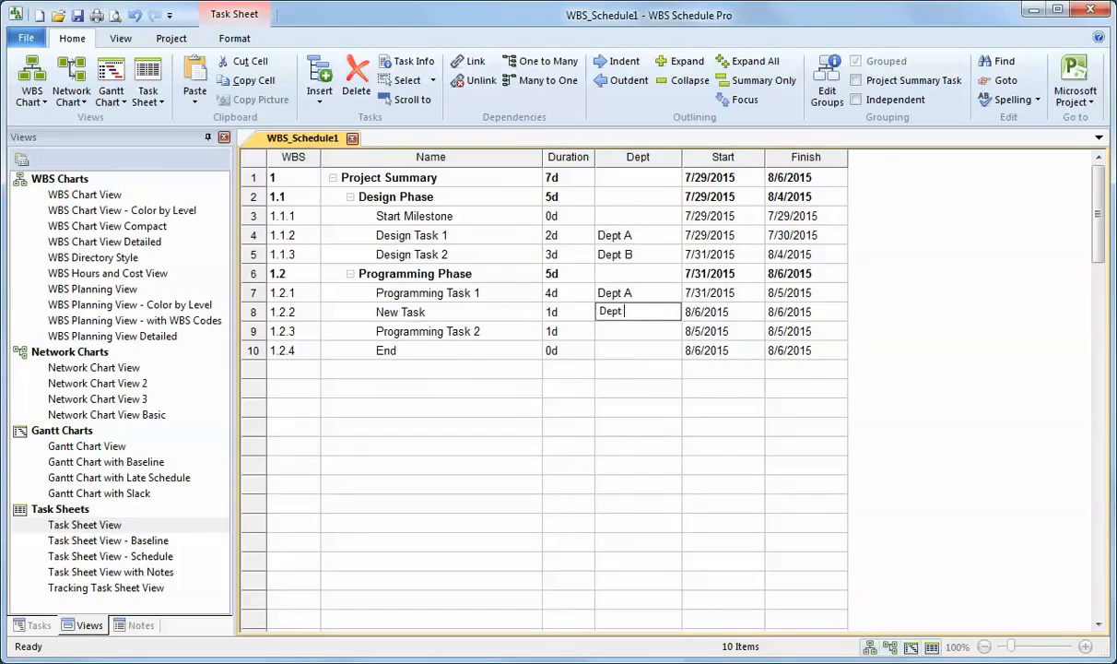
{"action": "left_click", "coordinate": [448, 328]}
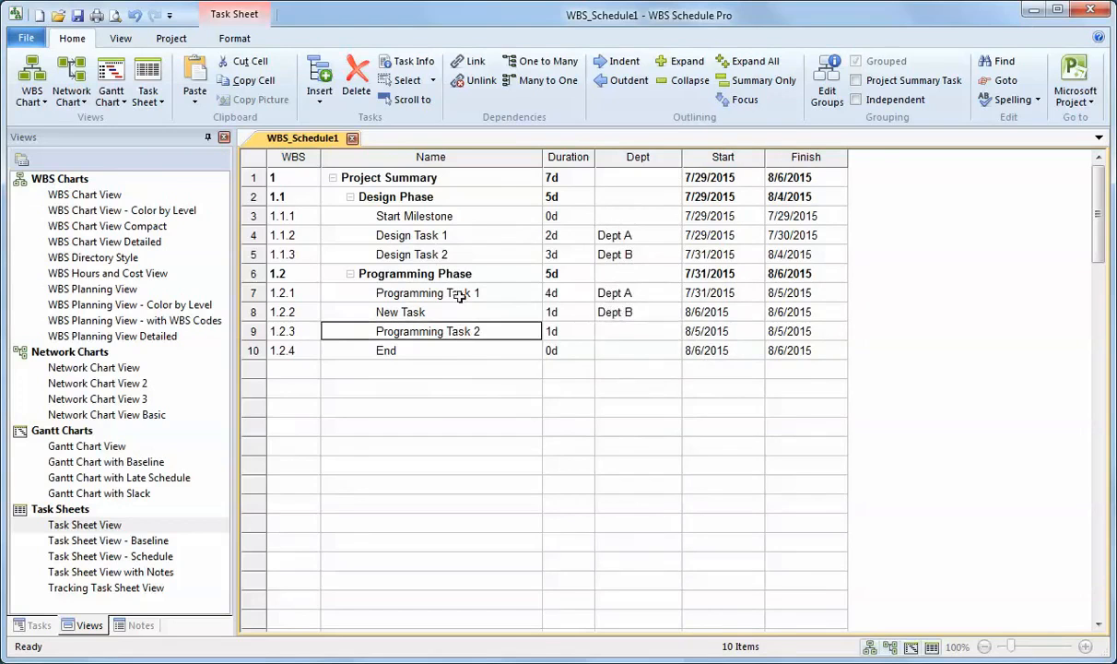
Show the plan as a WBS chart in the WBS Chart View, ending in the WBS Hours and Cost View.
{"action": "left_click", "coordinate": [32, 75]}
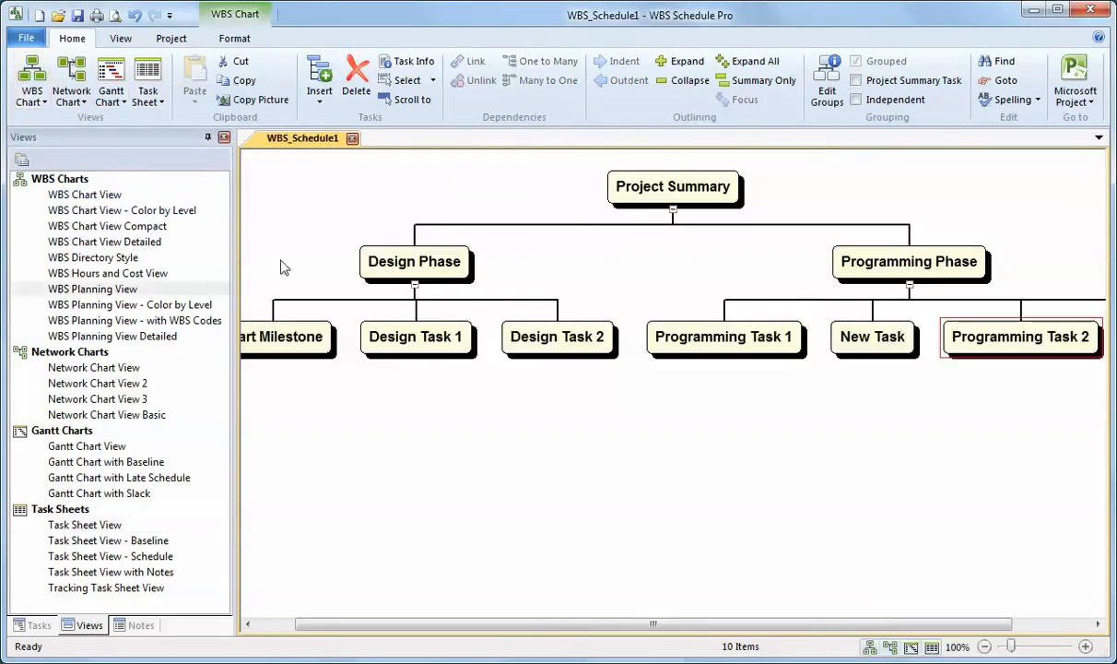
{"action": "left_click", "coordinate": [85, 194]}
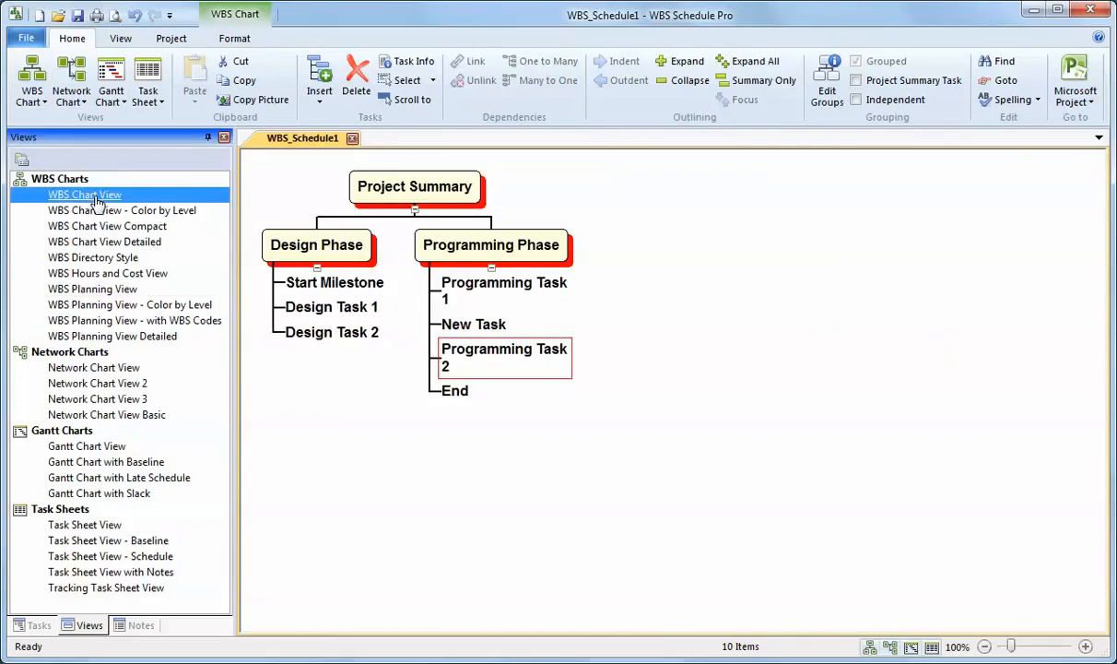
{"action": "left_click", "coordinate": [97, 274]}
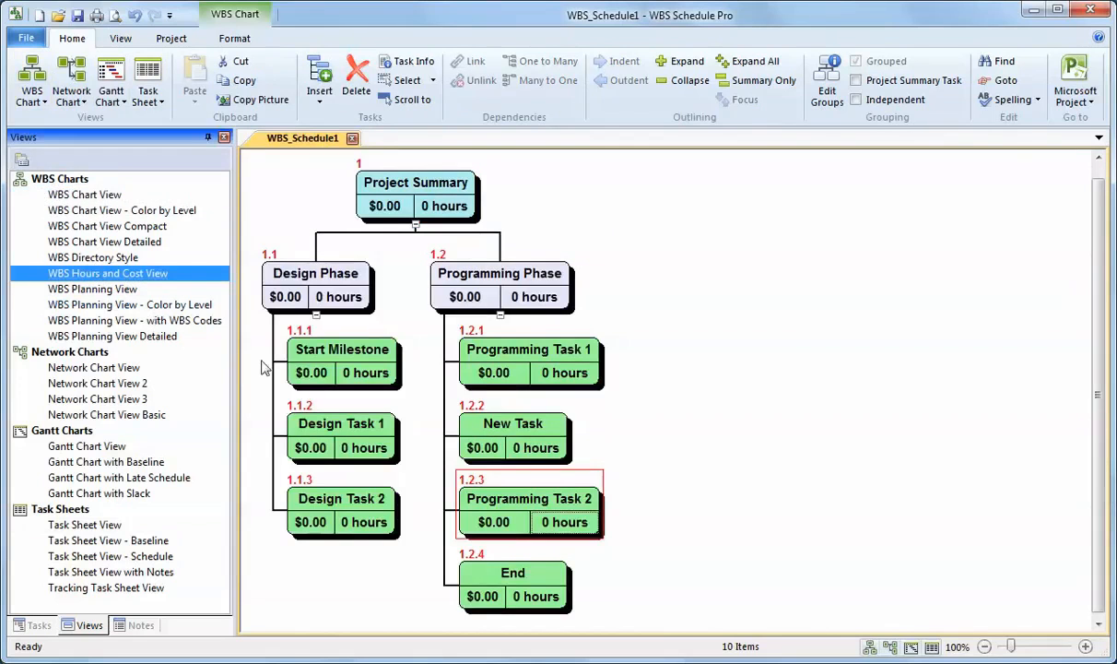
Set Start Milestone's cost to $500 and Design Task 1's work to 40 hours.
{"action": "left_click", "coordinate": [300, 367]}
{"action": "type", "text": "500"}
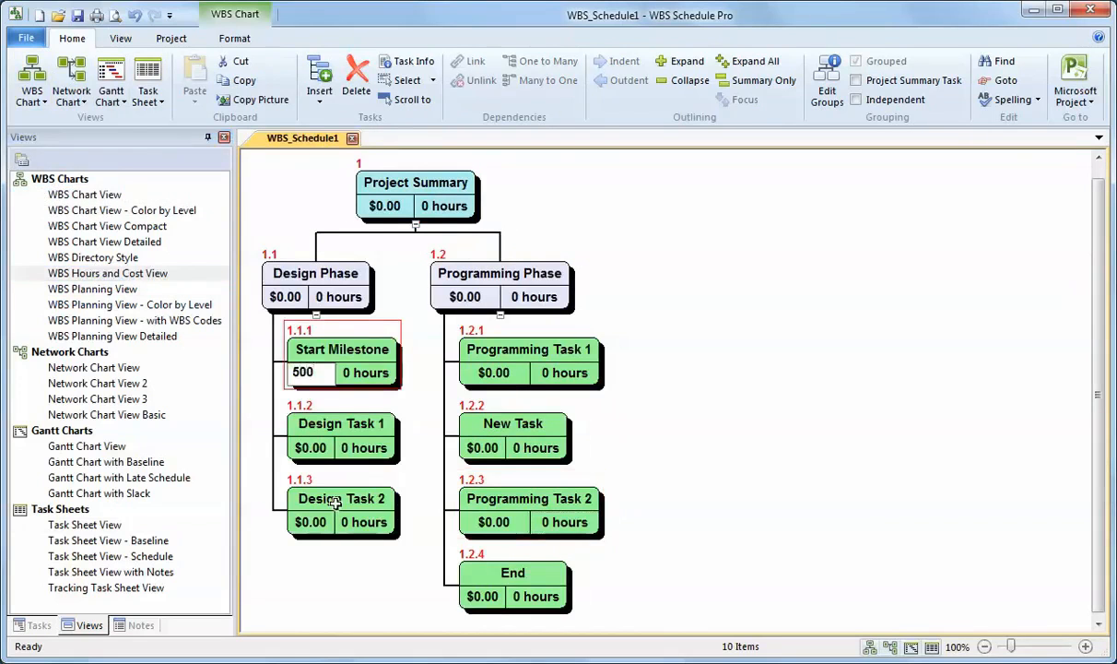
{"action": "key", "text": "Return"}
{"action": "left_click", "coordinate": [367, 458]}
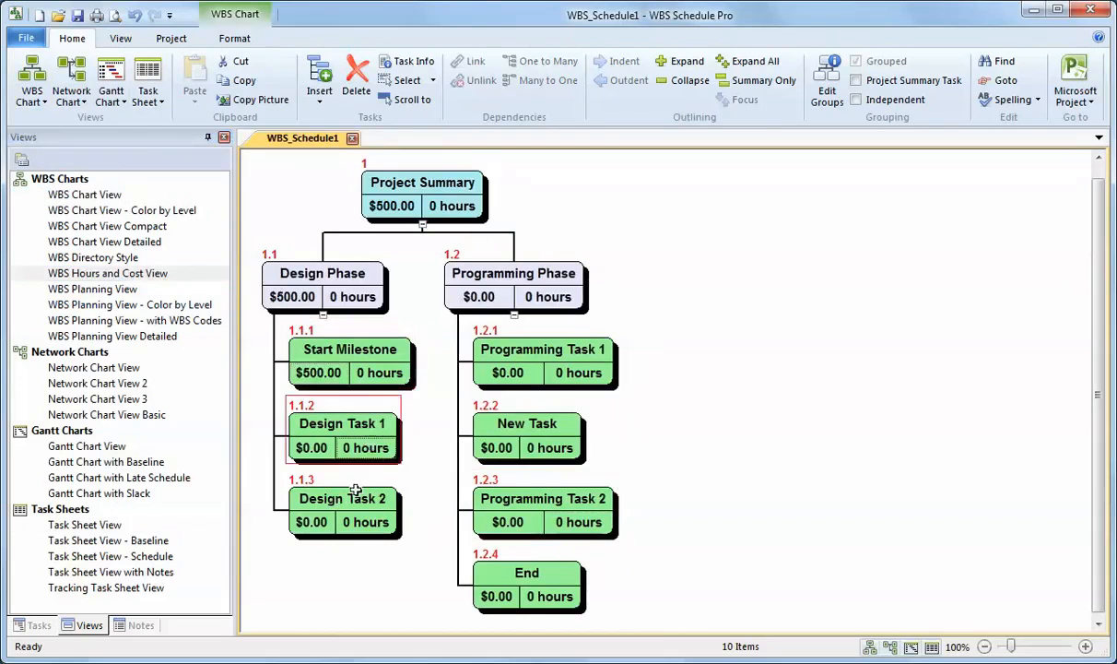
{"action": "type", "text": "40"}
{"action": "key", "text": "Return"}
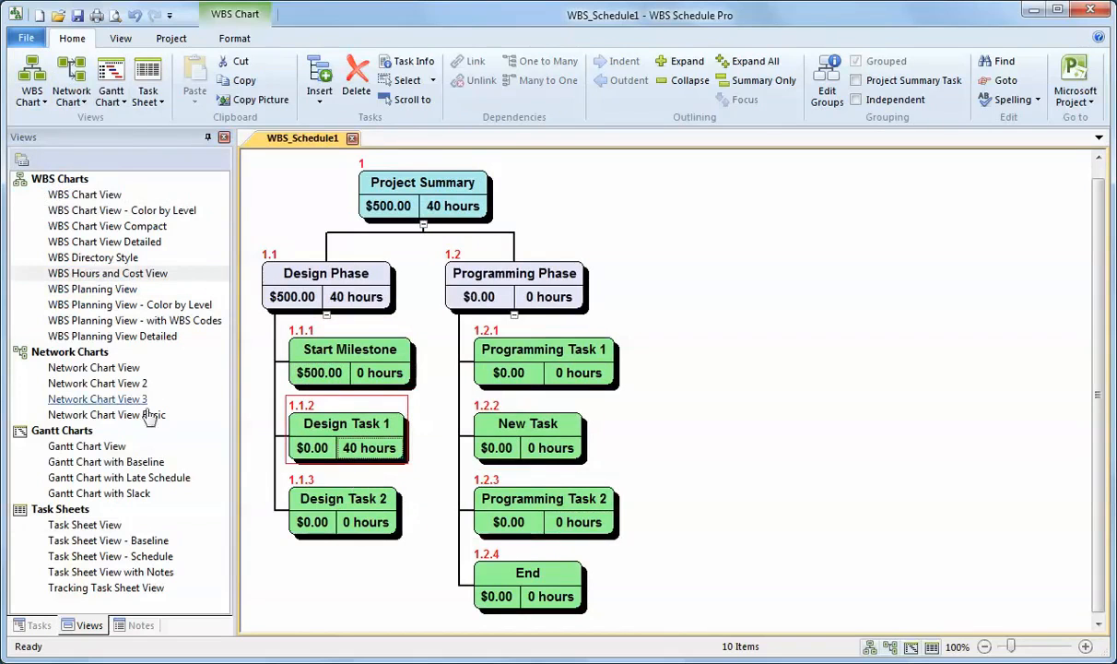
Review the plan in the Network Chart View, the Gantt Chart View and the Task Sheet View.
{"action": "left_click", "coordinate": [93, 368]}
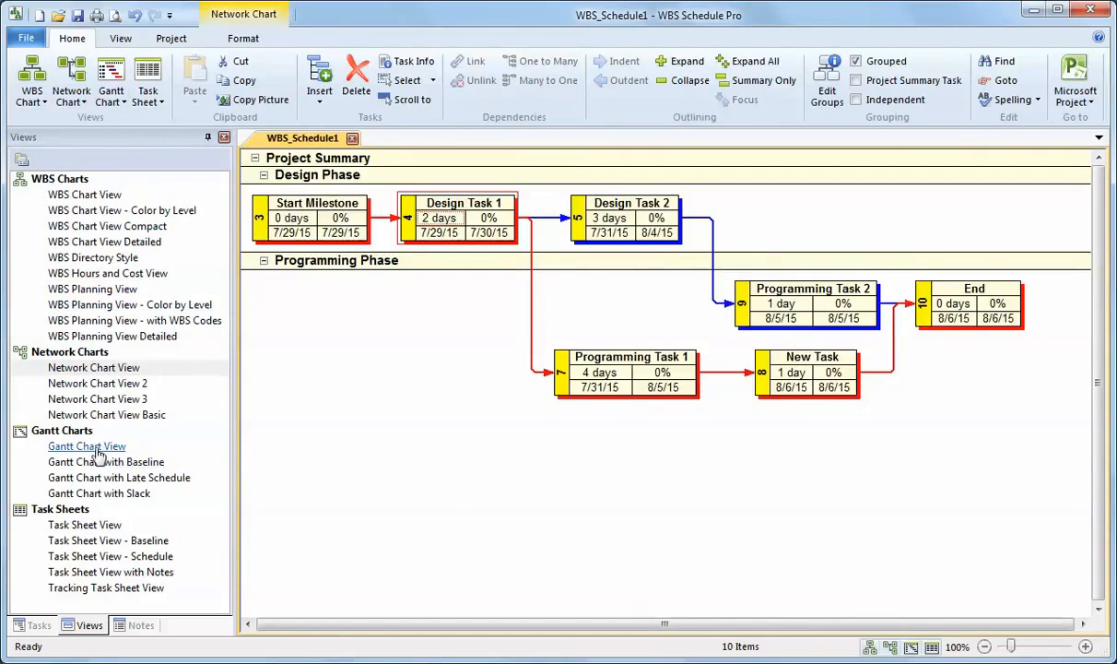
{"action": "left_click", "coordinate": [87, 446]}
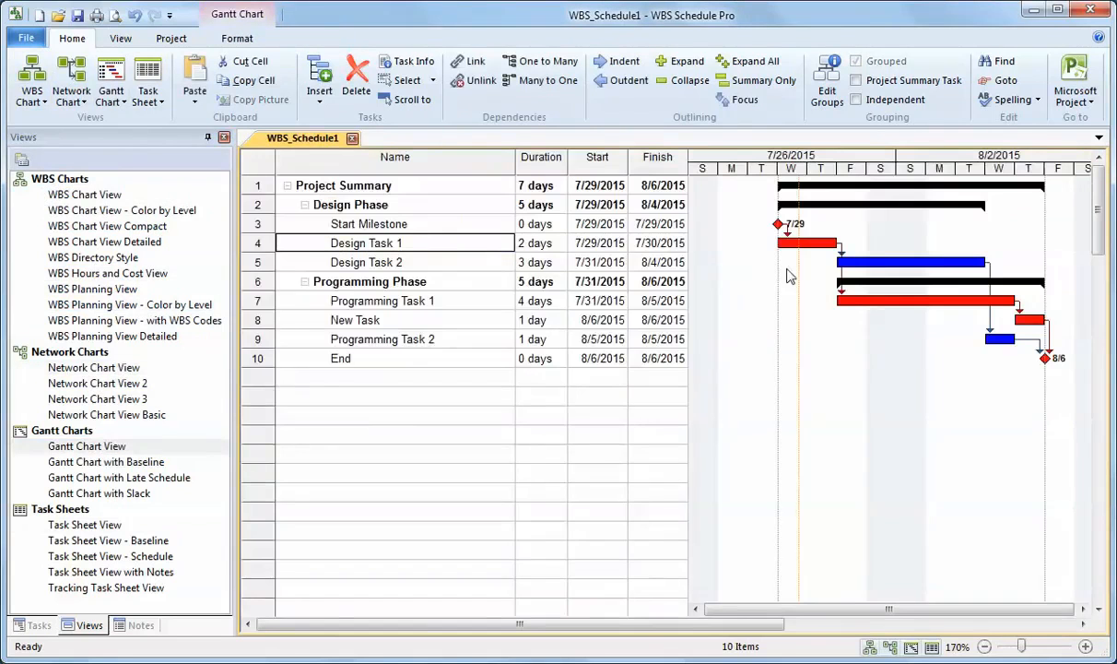
{"action": "left_click", "coordinate": [79, 529]}
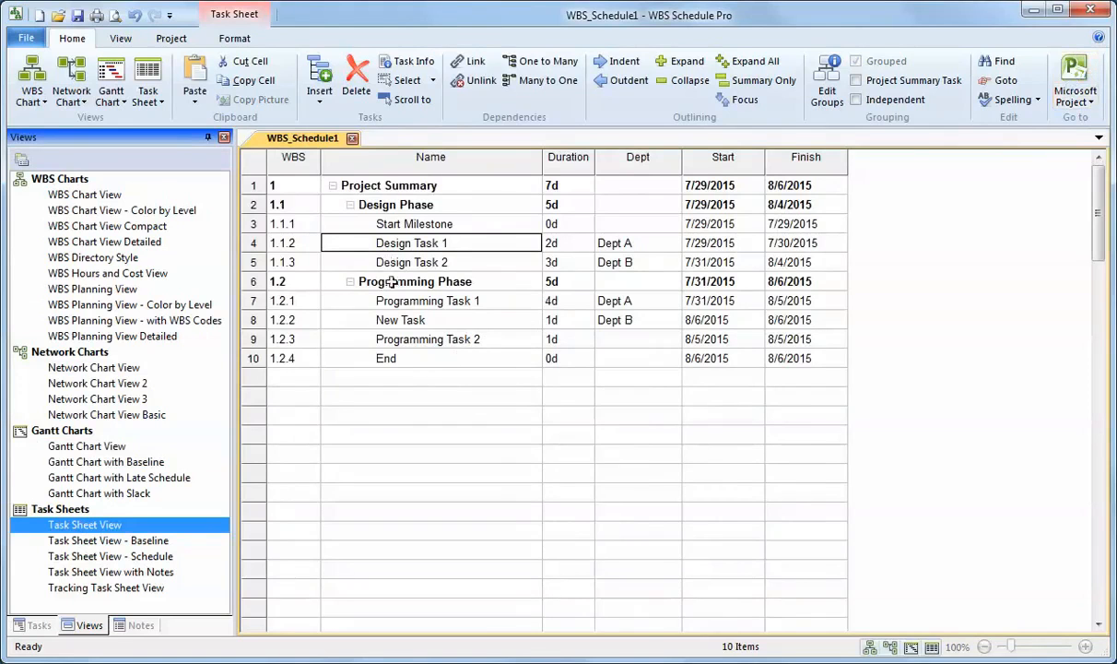
Transfer the schedule to Microsoft Project, saving the new plan as "Sample" in the Documents library.
{"action": "left_click", "coordinate": [1076, 82]}
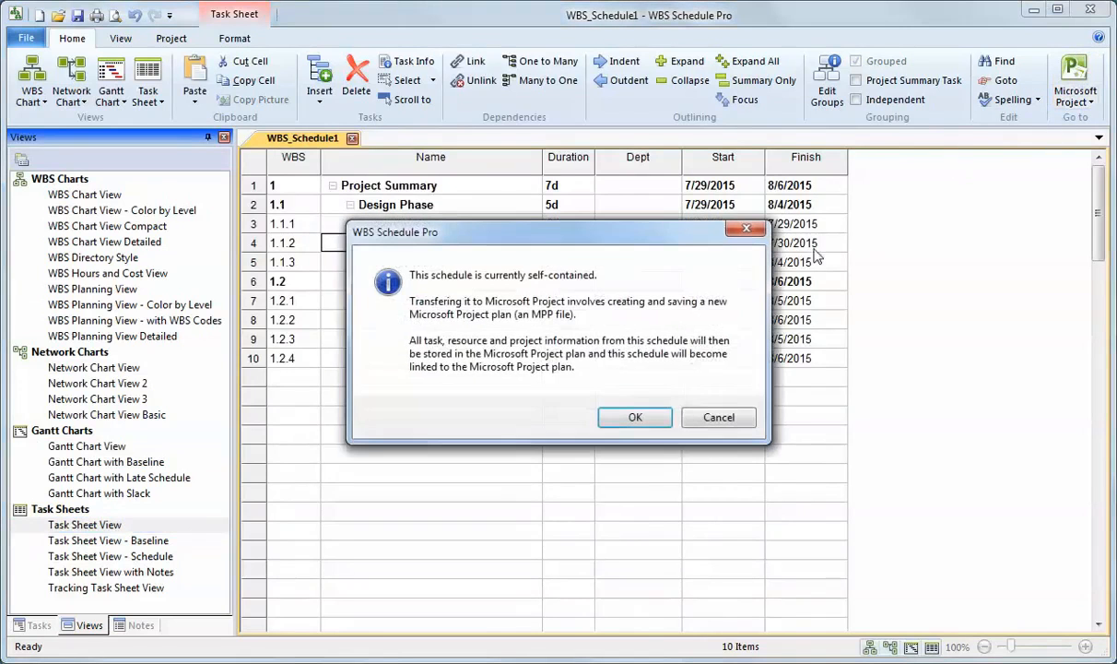
{"action": "left_click", "coordinate": [635, 418]}
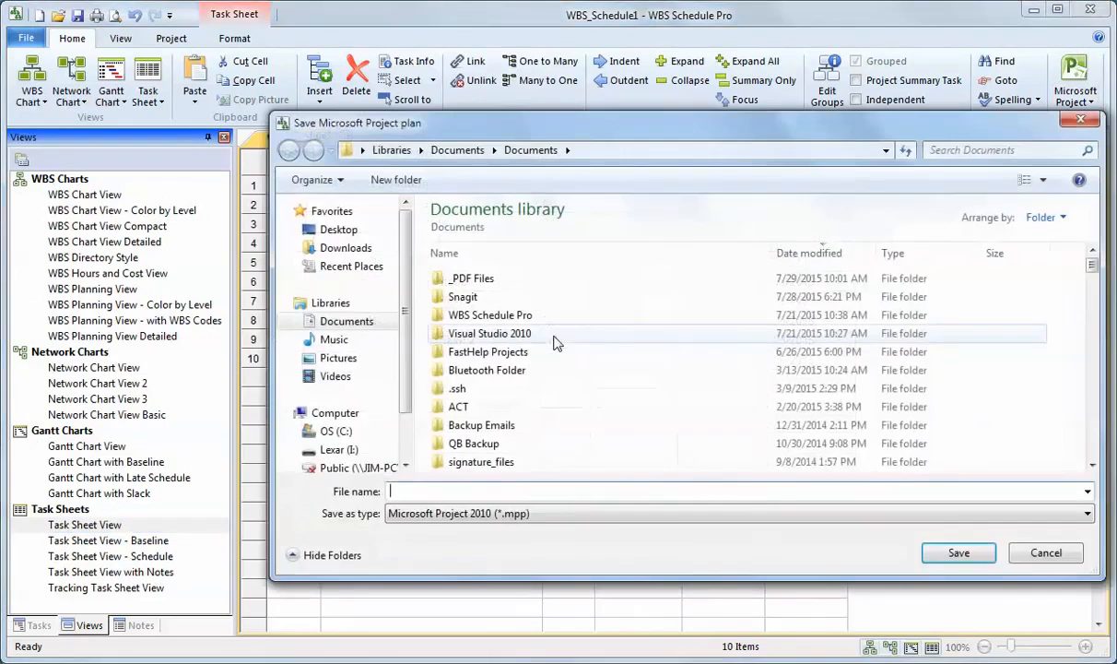
{"action": "type", "text": "Sample"}
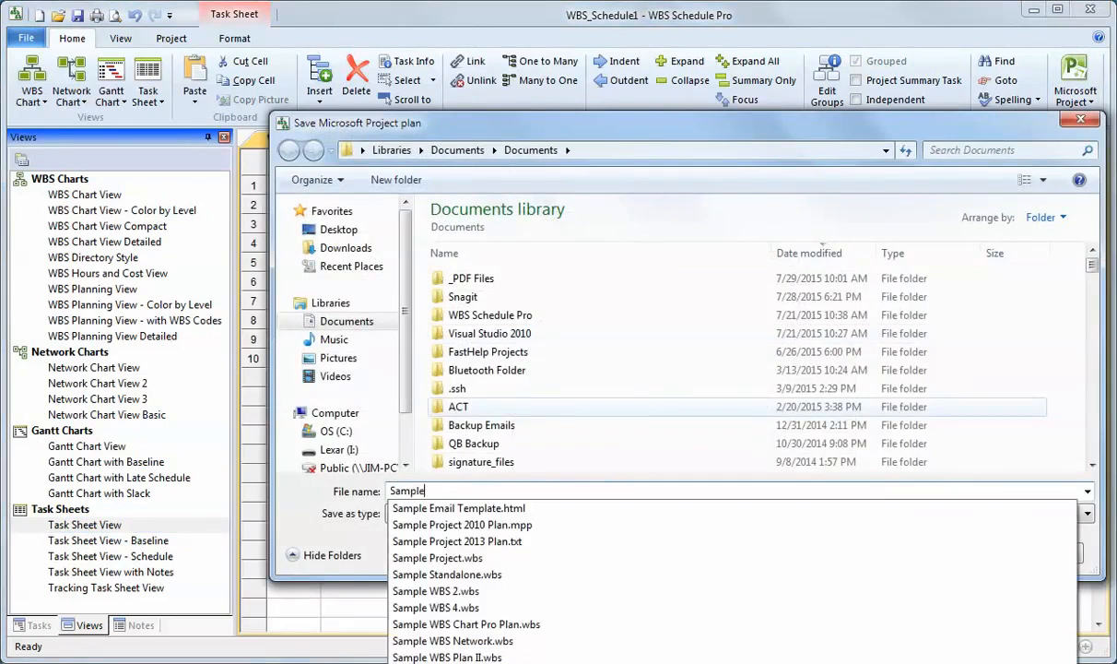
{"action": "key", "text": "Return"}
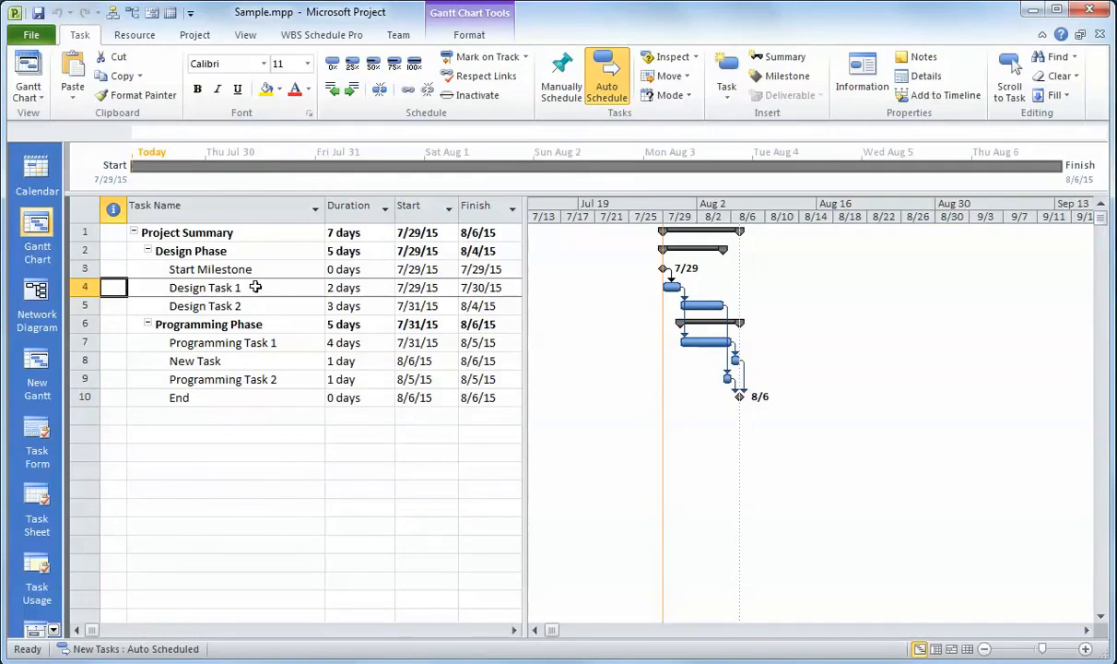
Insert a new task named "MS Project task" above Design Task 1 in Microsoft Project.
{"action": "key", "text": "Insert"}
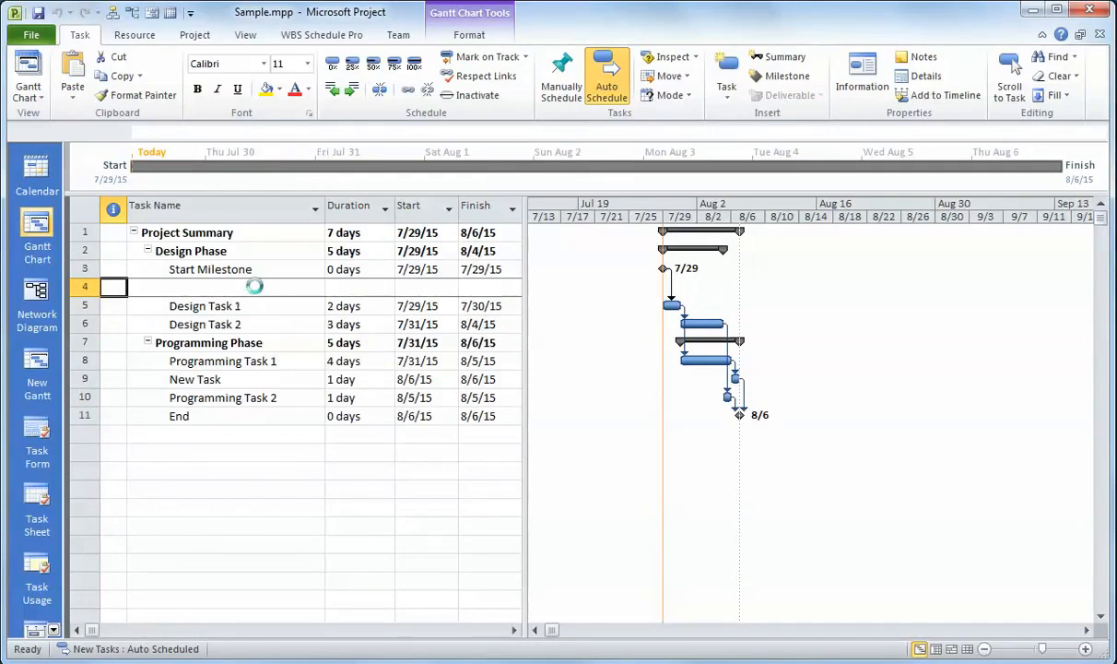
{"action": "key", "text": "Up"}
{"action": "key", "text": "Down"}
{"action": "type", "text": "M"}
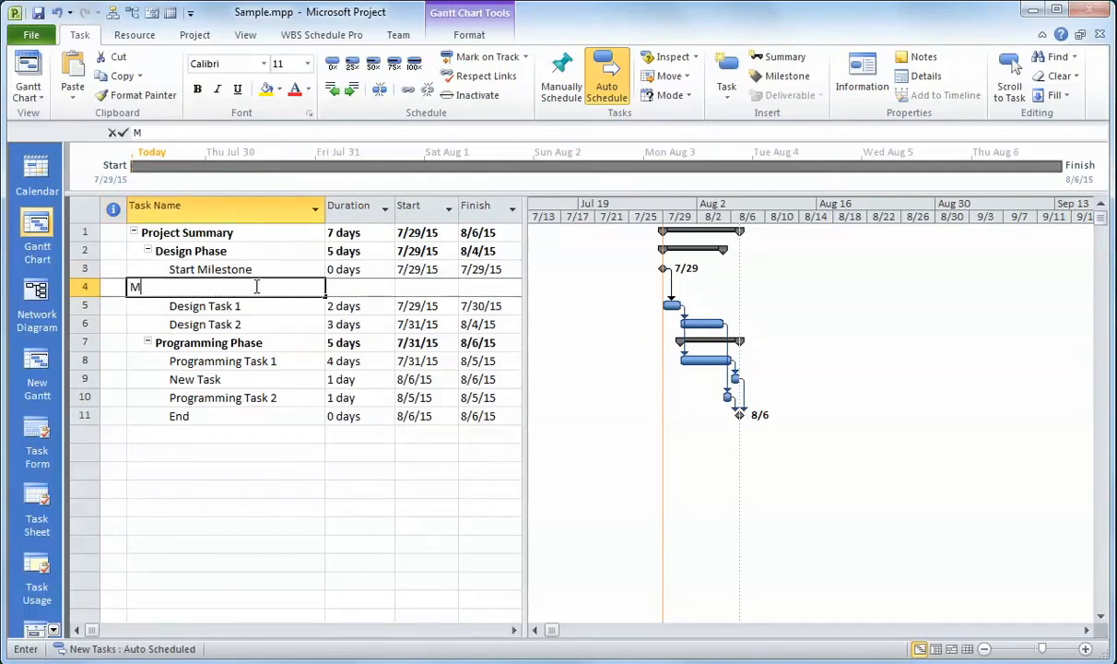
{"action": "type", "text": "S Project task"}
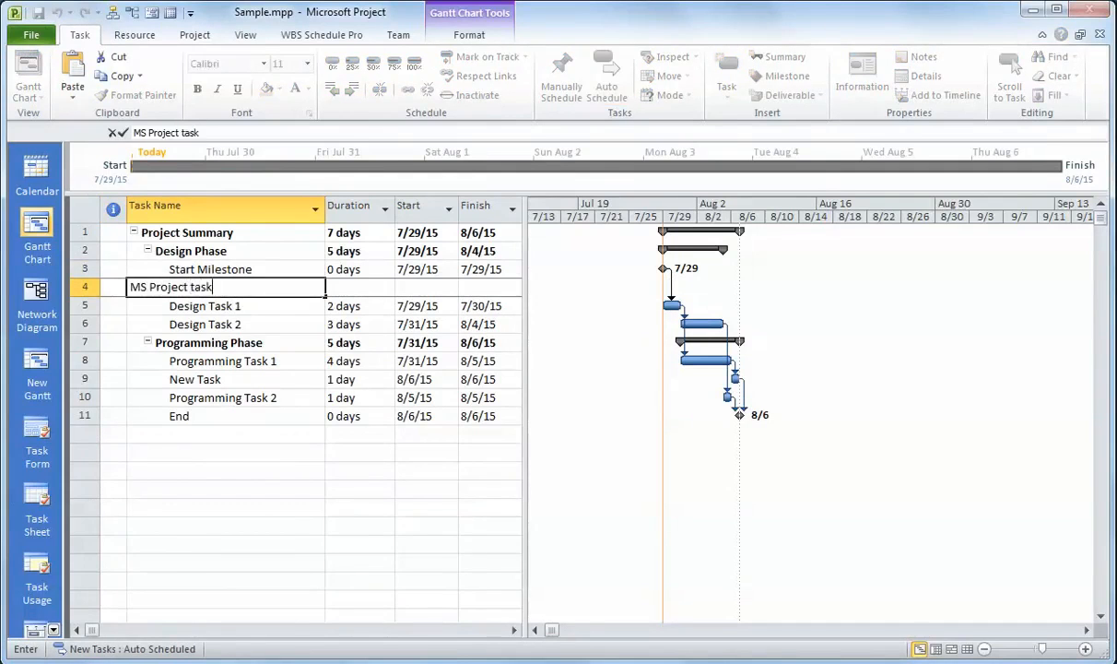
{"action": "key", "text": "Return"}
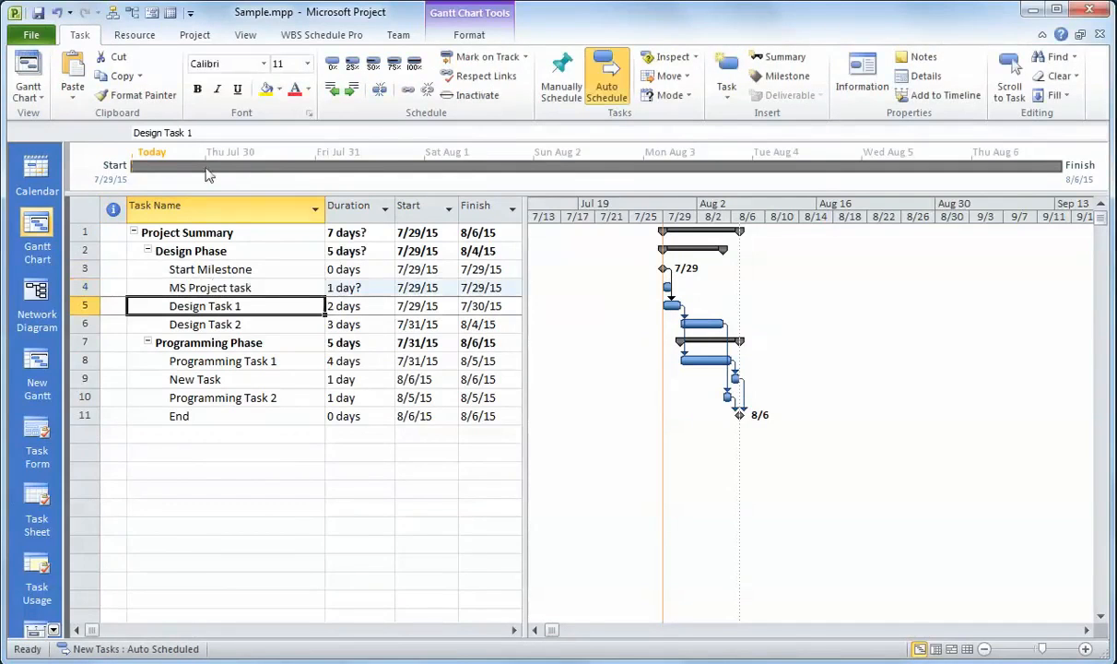
Switch from Microsoft Project to the WBS chart in WBS Schedule Pro and select the MS Project task.
{"action": "left_click", "coordinate": [112, 16]}
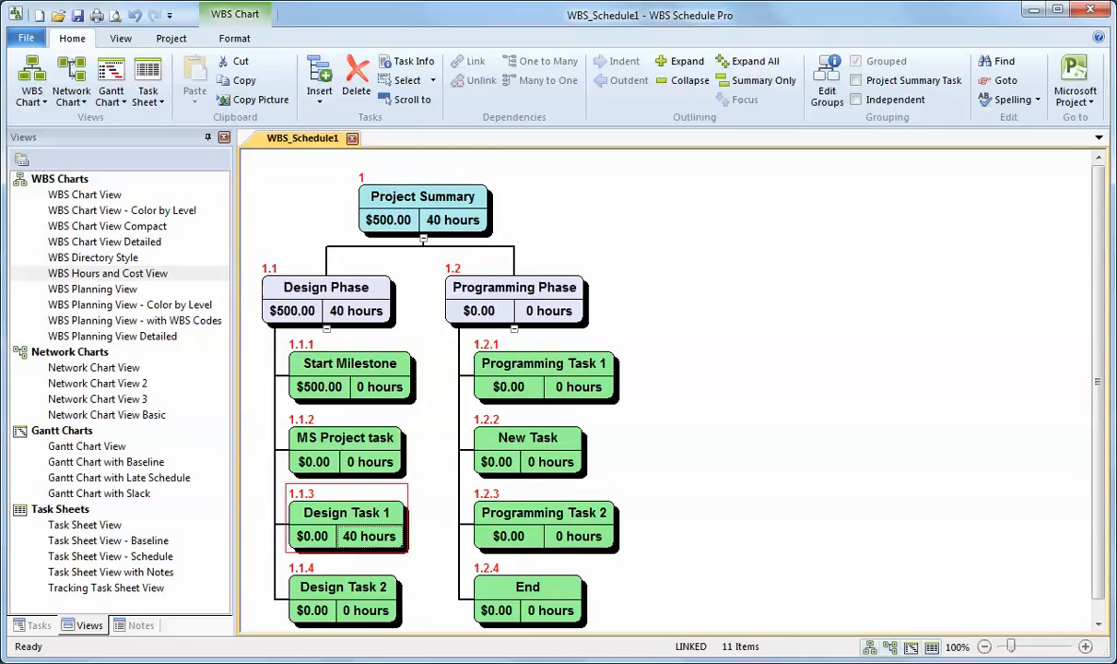
{"action": "left_click", "coordinate": [349, 437]}
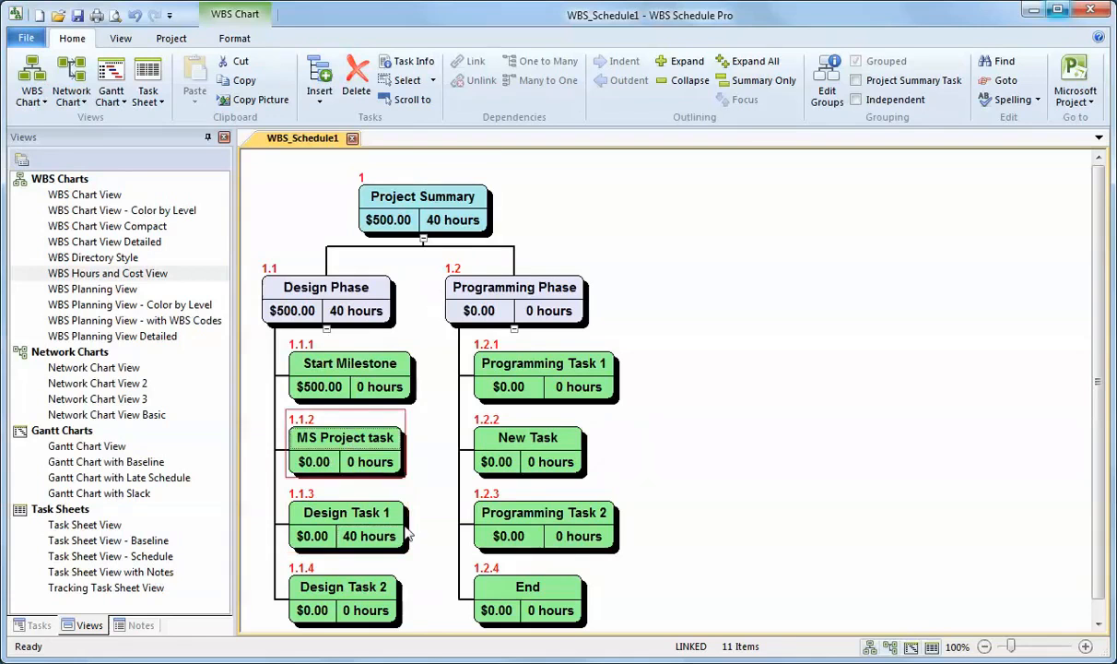